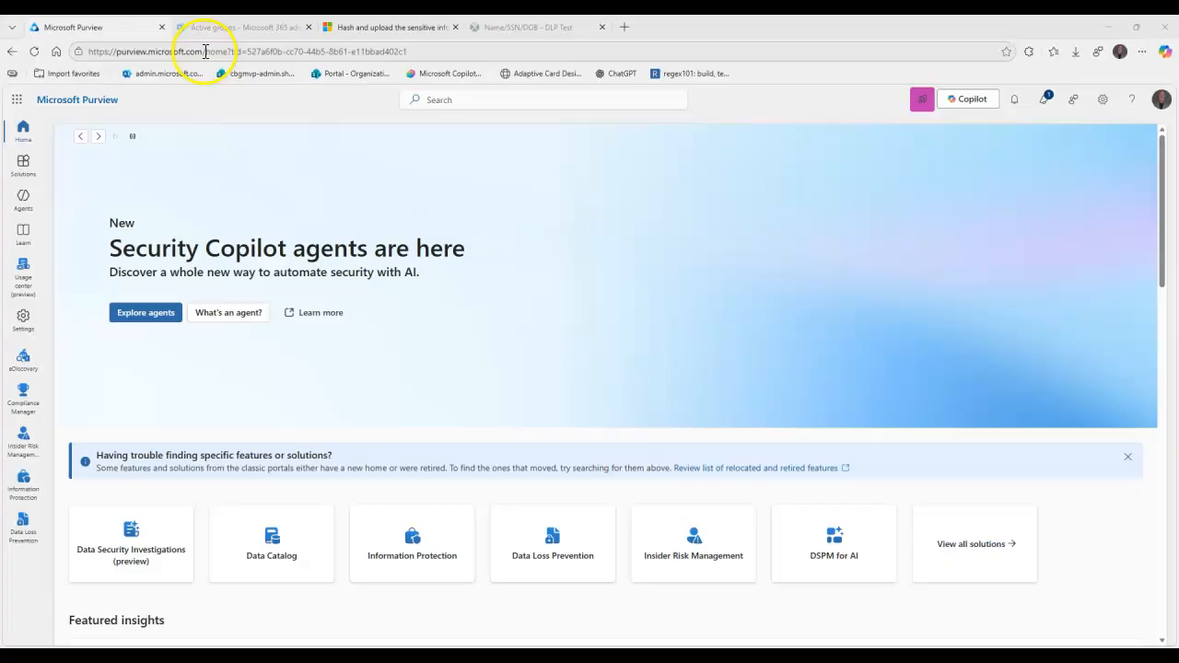
Open the EDM classifiers page in the Information Protection solution.
{"action": "left_click", "coordinate": [26, 172]}
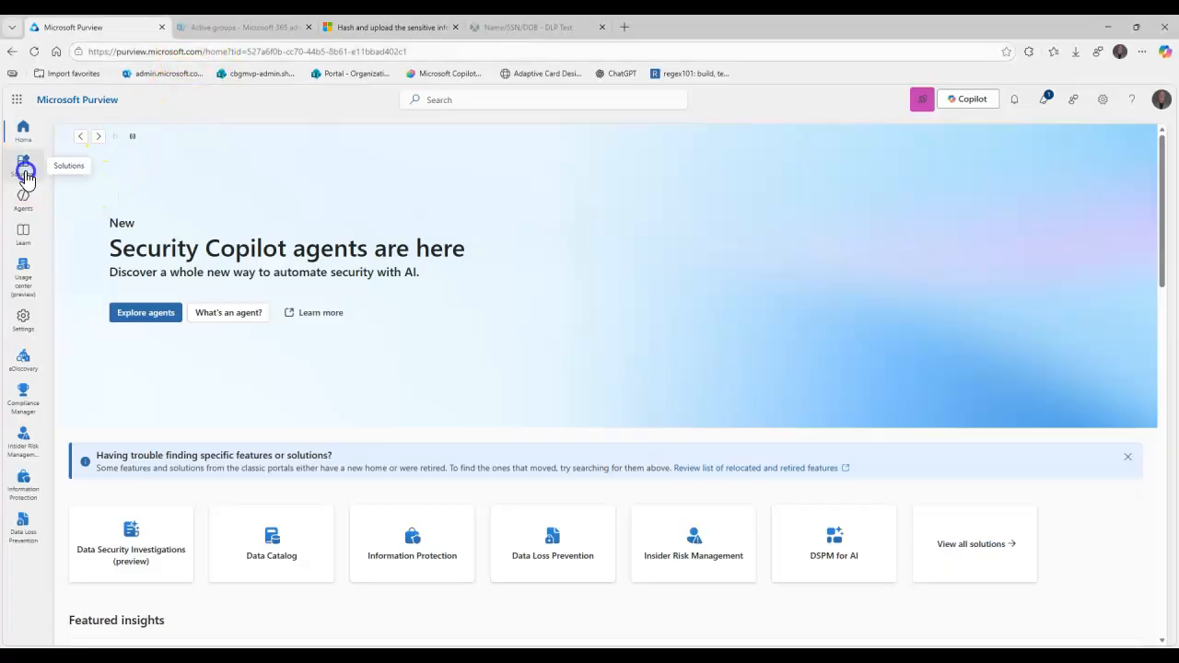
{"action": "left_click", "coordinate": [124, 449]}
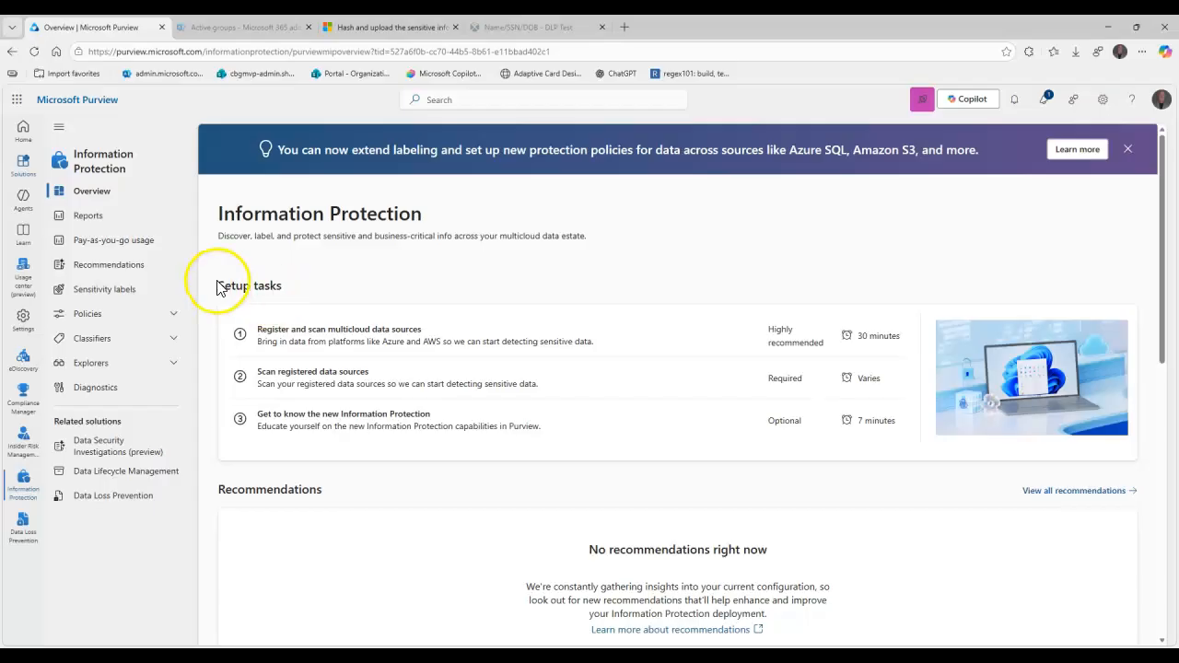
{"action": "left_click", "coordinate": [171, 338]}
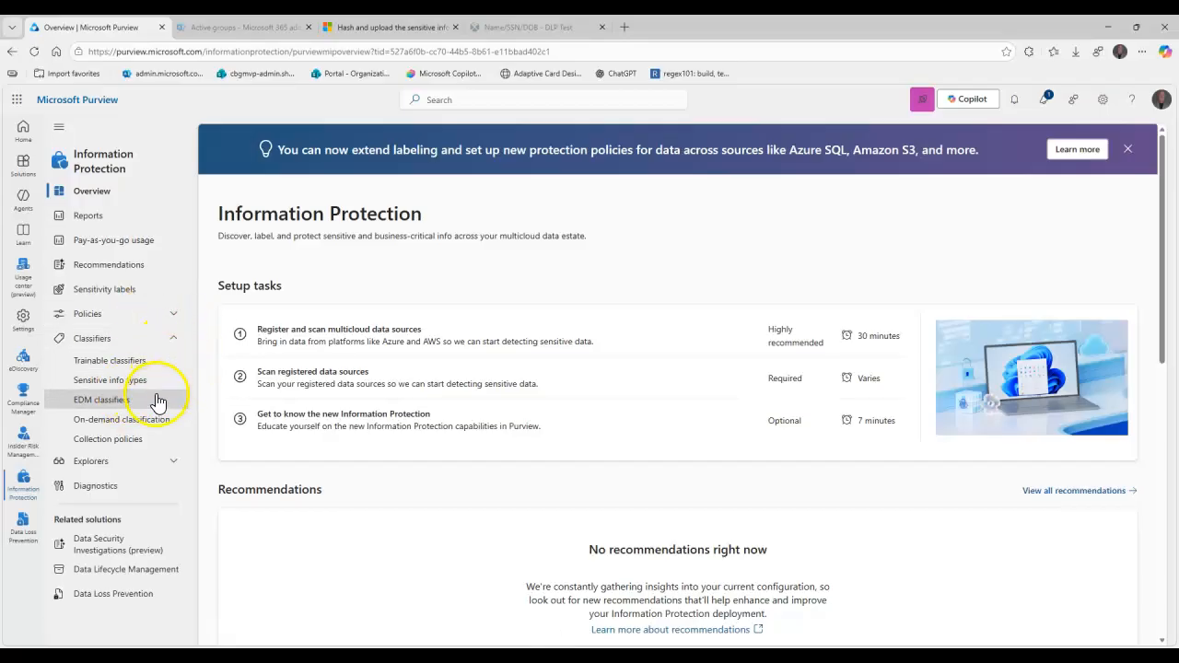
{"action": "left_click", "coordinate": [104, 400]}
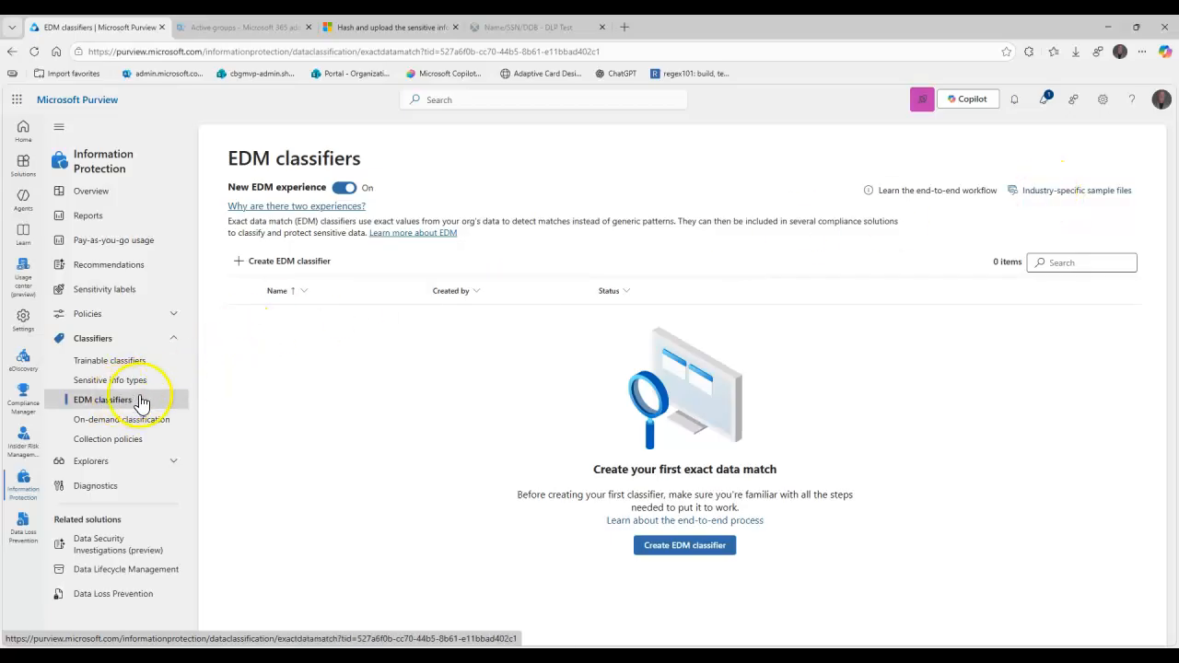
Review the industry-specific sample files for EDM and the Name/SSN/DOB test data table on the DLP Test website.
{"action": "left_click", "coordinate": [1102, 190]}
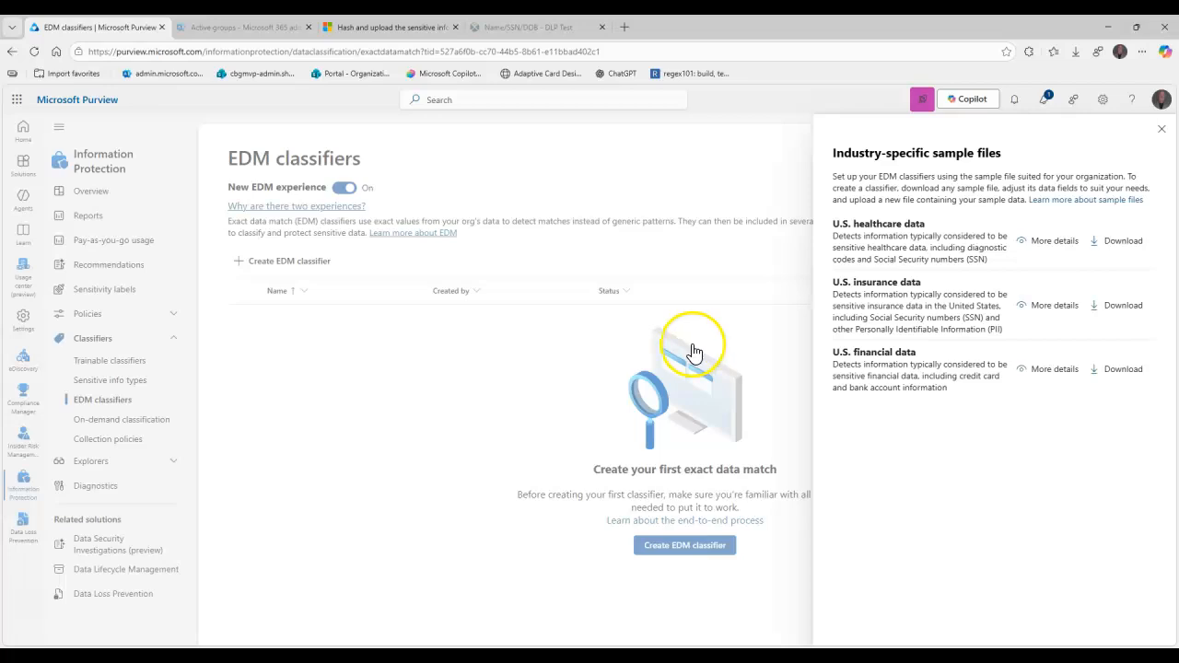
{"action": "left_click", "coordinate": [1159, 138]}
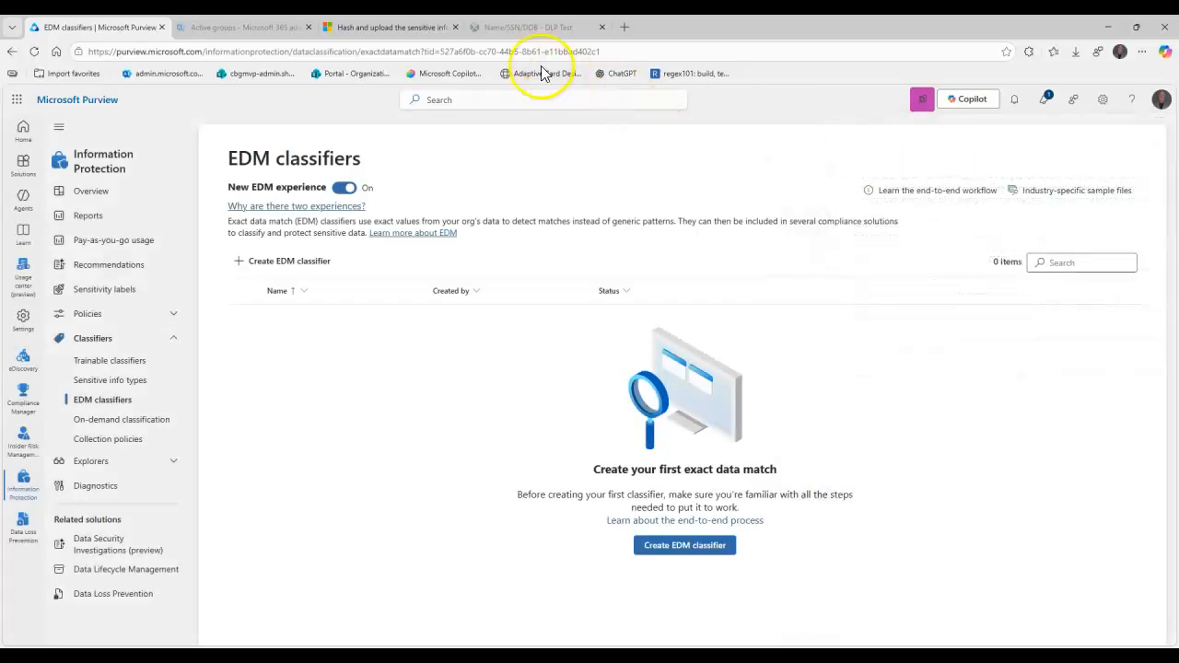
{"action": "left_click", "coordinate": [528, 27]}
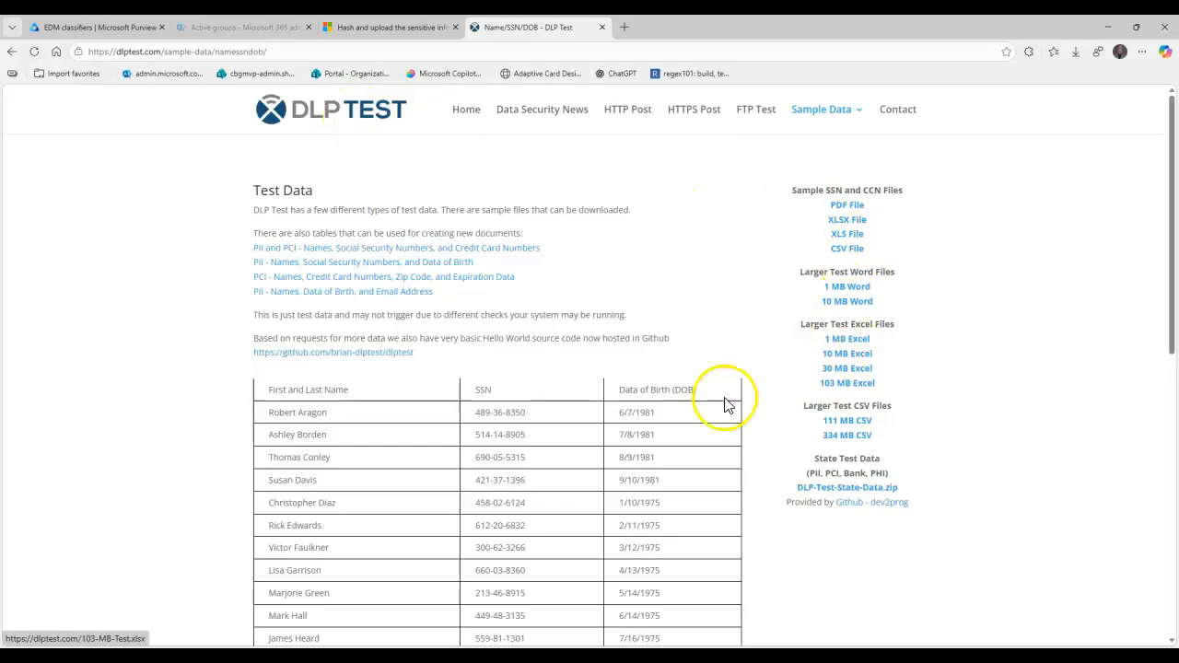
{"action": "scroll", "coordinate": [550, 412], "scroll_direction": "down", "scroll_amount": 2}
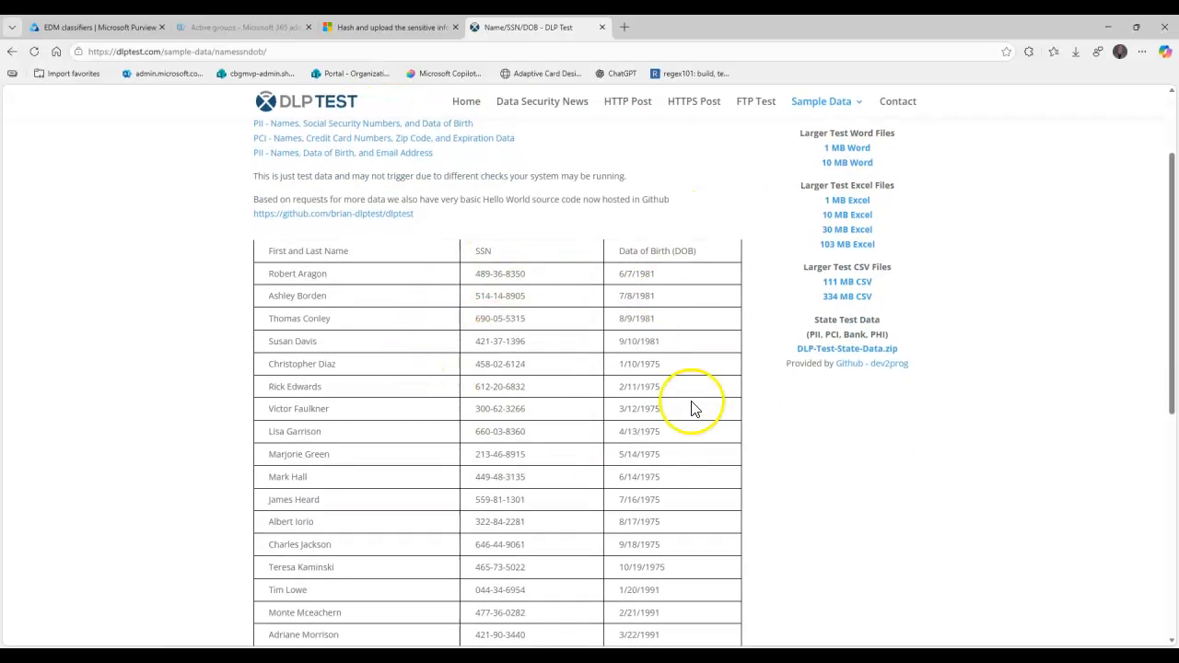
{"action": "scroll", "coordinate": [582, 357], "scroll_direction": "down", "scroll_amount": 6}
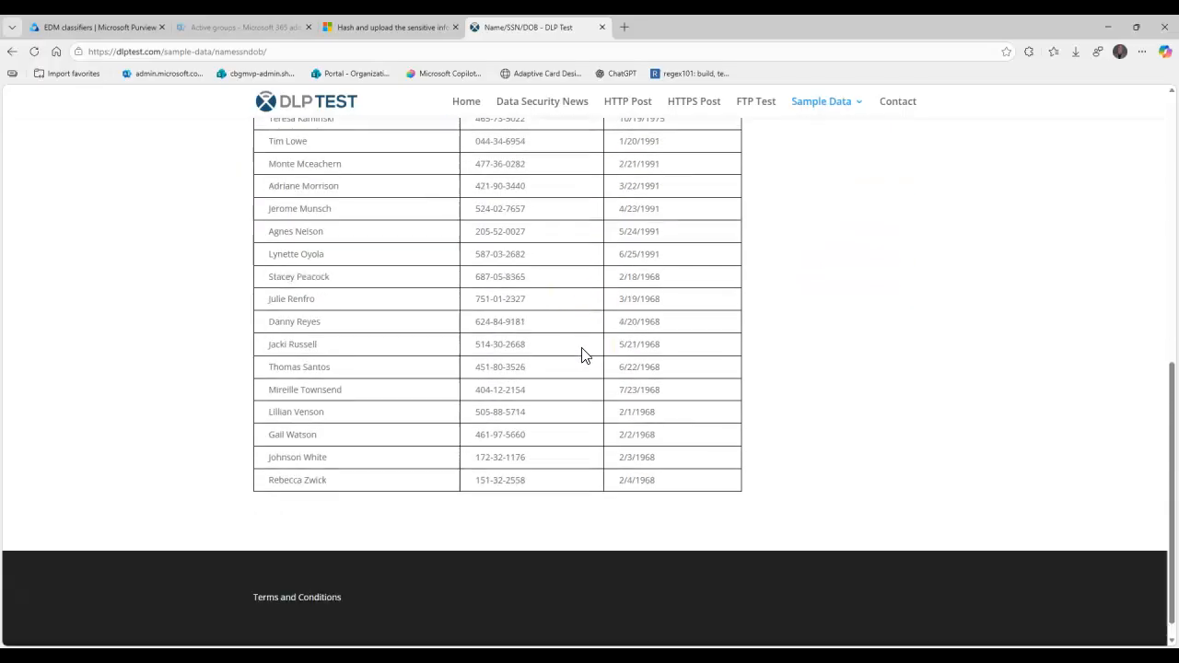
{"action": "scroll", "coordinate": [582, 356], "scroll_direction": "up", "scroll_amount": 5}
{"action": "scroll", "coordinate": [581, 355], "scroll_direction": "up", "scroll_amount": 3}
{"action": "scroll", "coordinate": [513, 321], "scroll_direction": "down", "scroll_amount": 2}
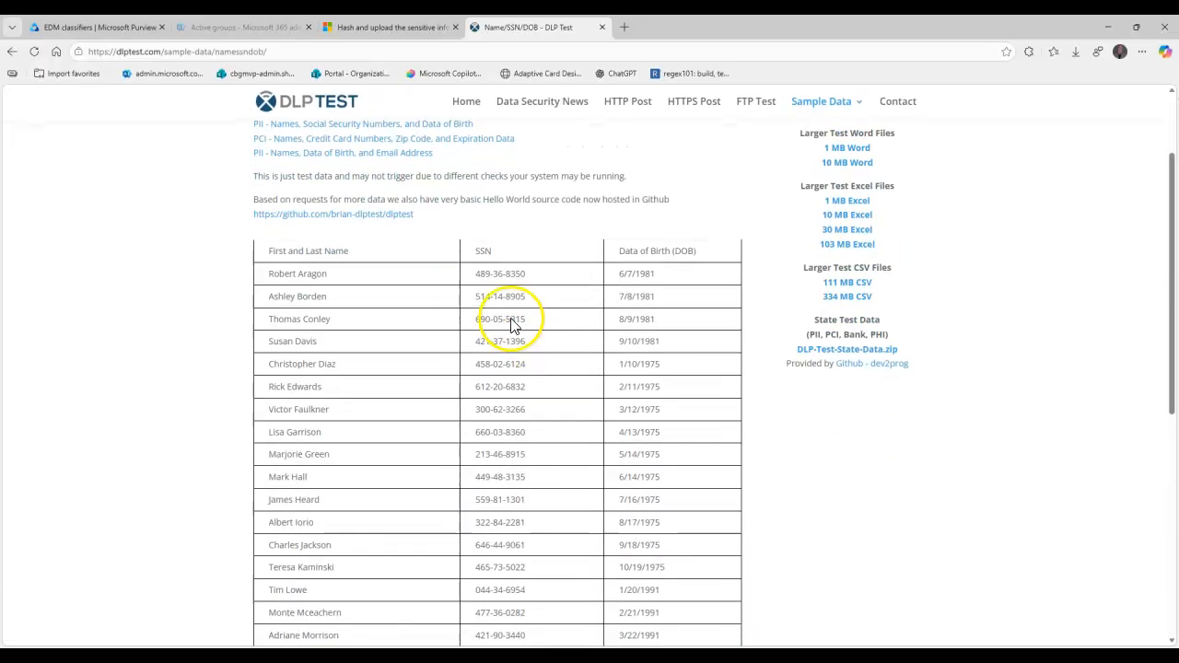
{"action": "scroll", "coordinate": [612, 381], "scroll_direction": "up", "scroll_amount": 2}
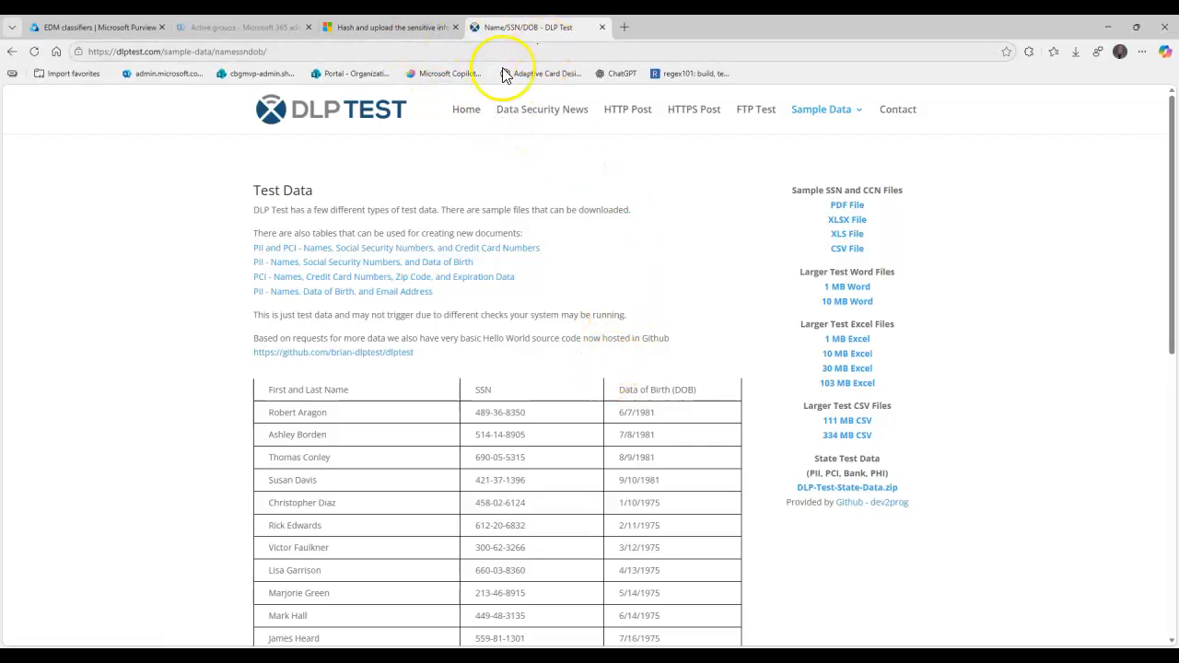
Return to Microsoft Purview and look at the Sensitive info types and EDM classifiers pages.
{"action": "left_click", "coordinate": [417, 28]}
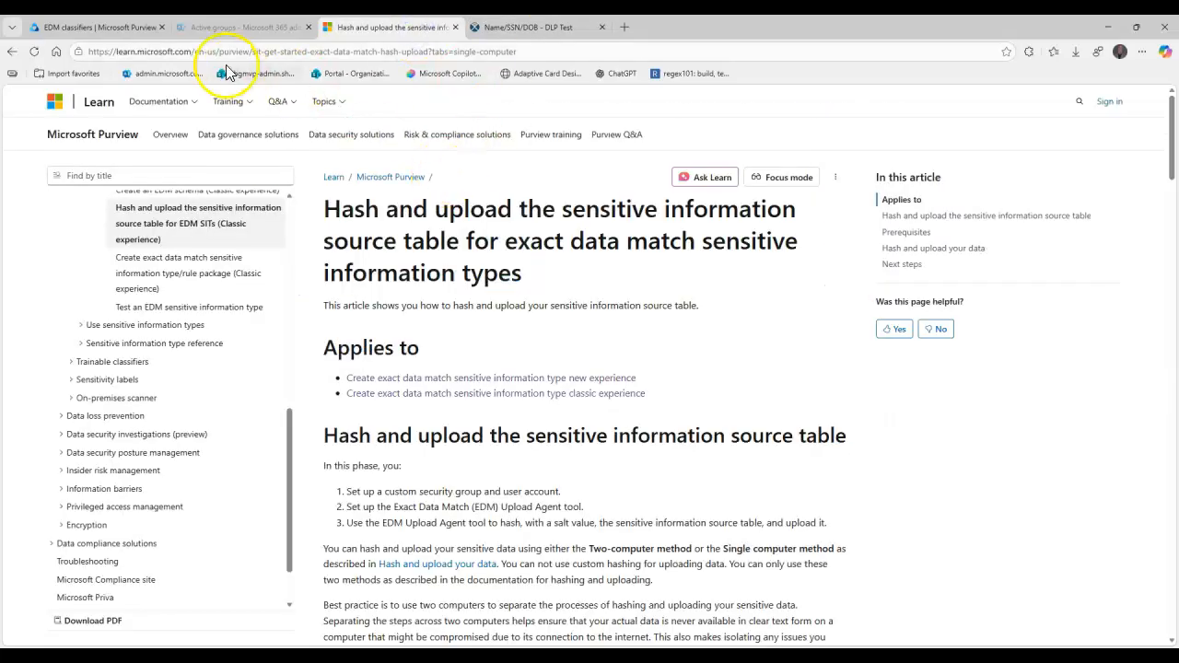
{"action": "left_click", "coordinate": [97, 27]}
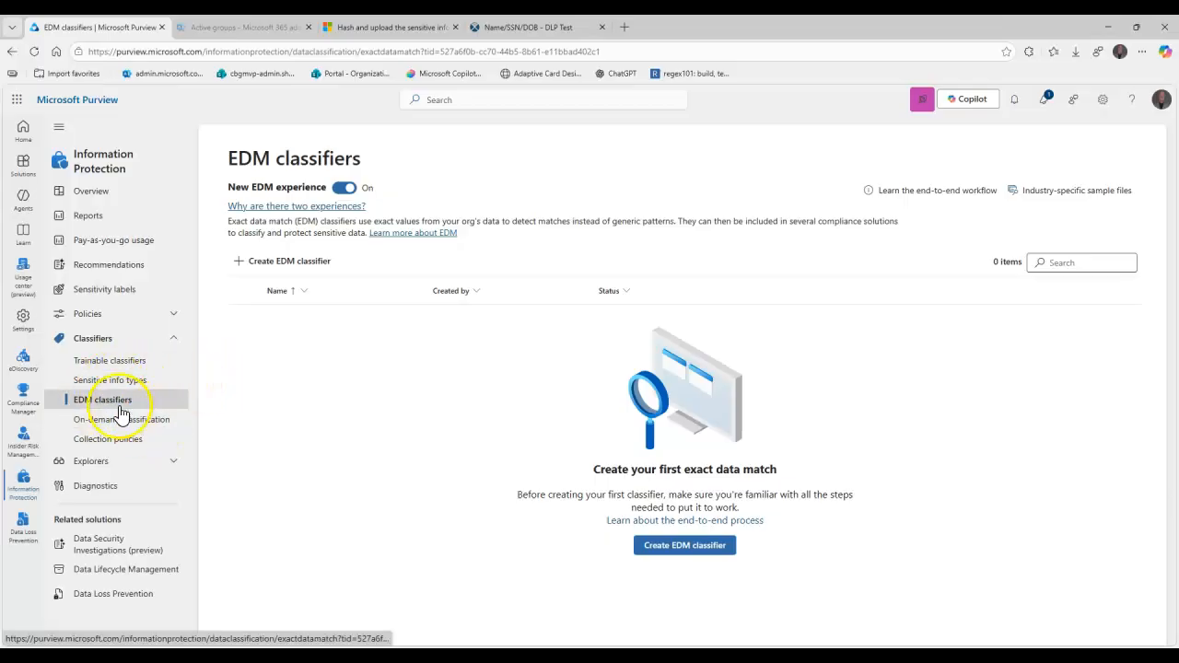
{"action": "left_click", "coordinate": [115, 380]}
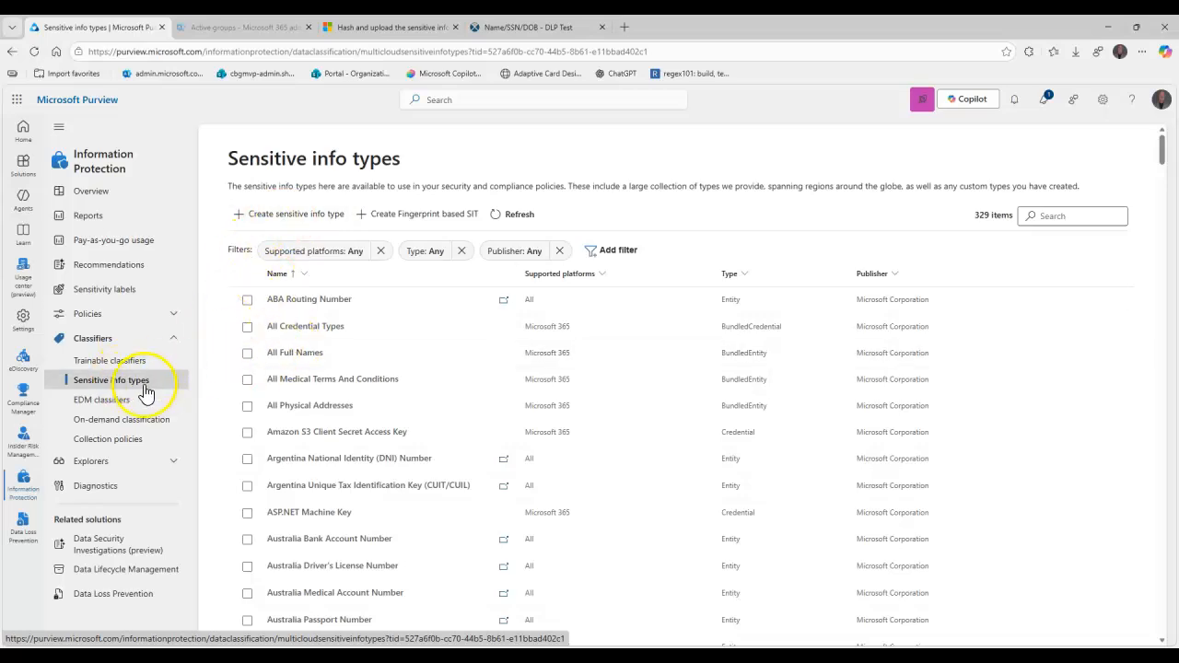
{"action": "left_click", "coordinate": [123, 408]}
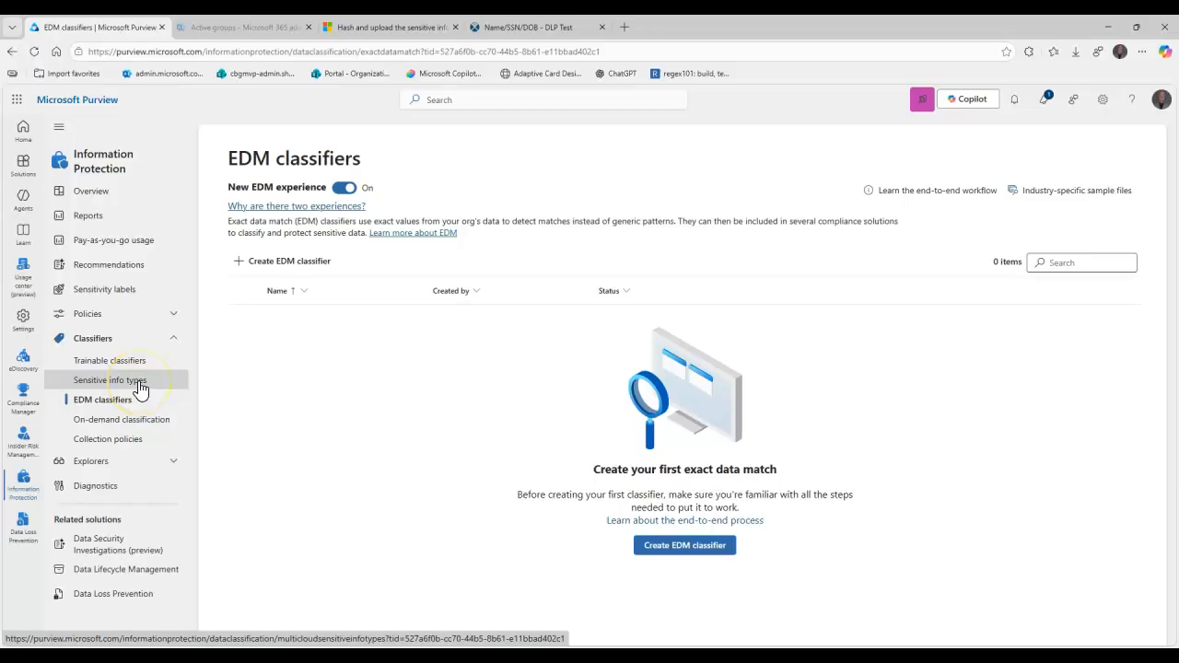
Search the sensitive info types for "pati" and open Patient ID Record.
{"action": "left_click", "coordinate": [139, 386]}
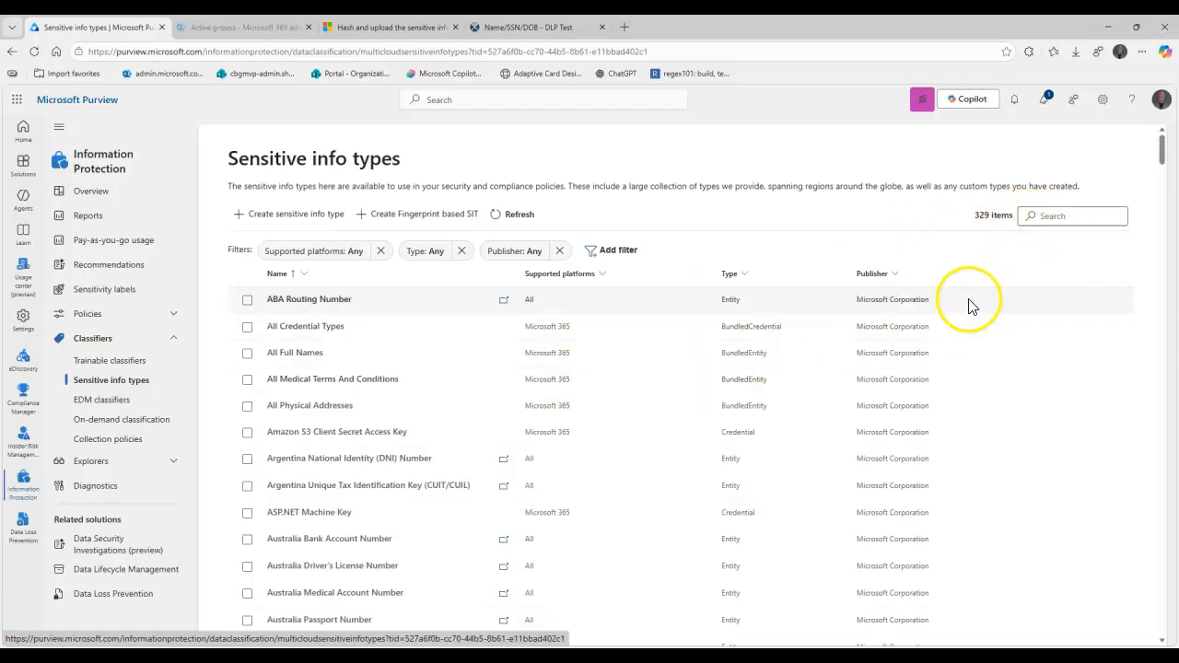
{"action": "left_click", "coordinate": [1048, 216]}
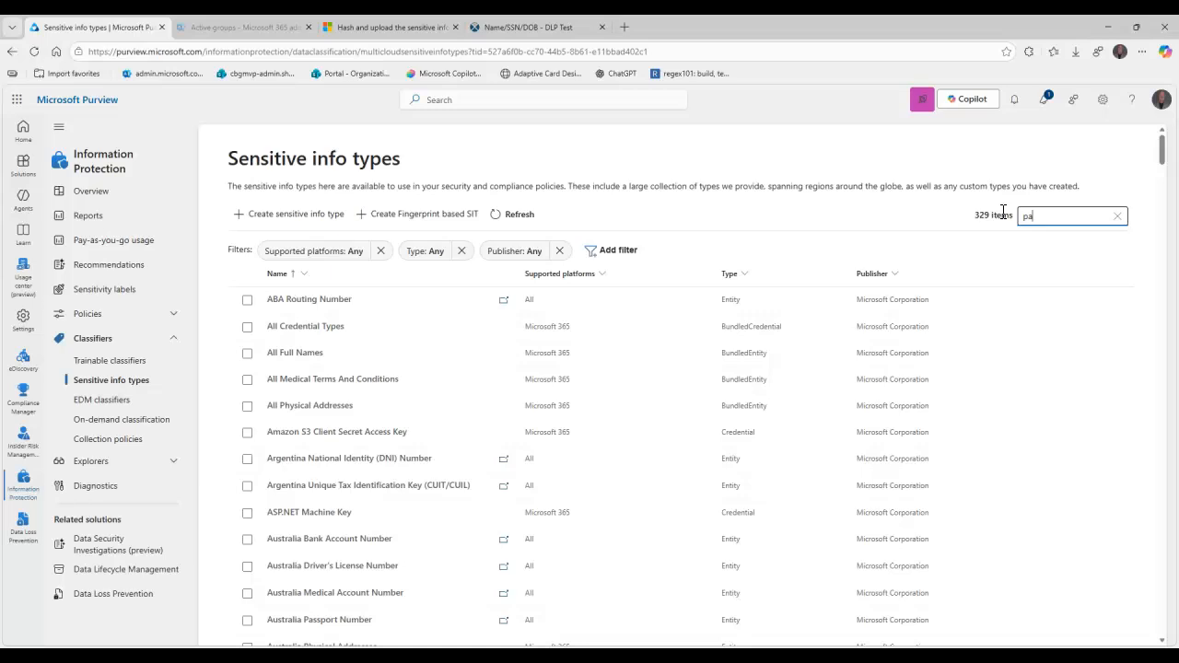
{"action": "type", "text": "pati"}
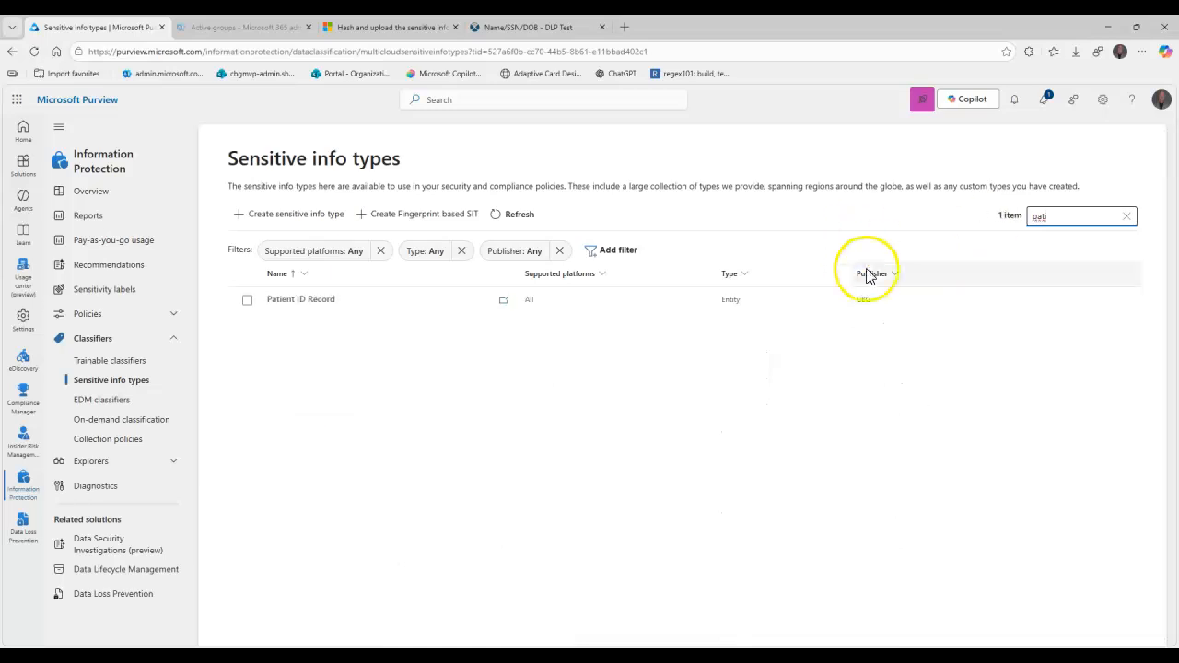
{"action": "left_click", "coordinate": [417, 302]}
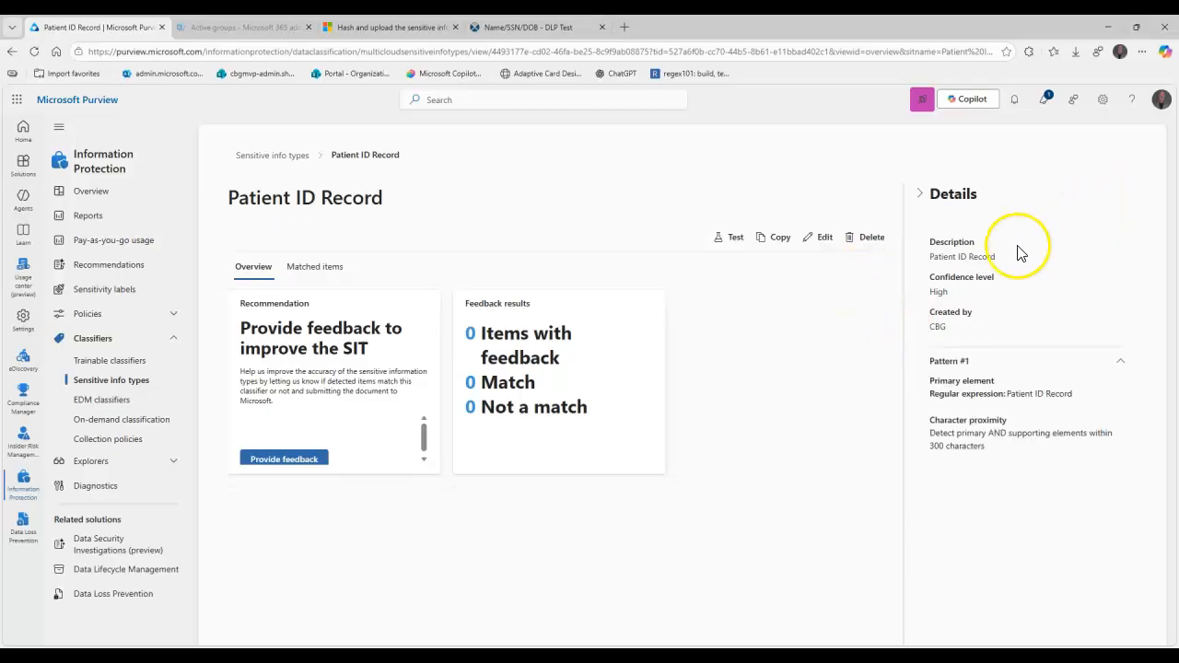
Inspect the regular expression in Pattern #1 of the Patient ID Record type and exit the editor without saving.
{"action": "left_click", "coordinate": [823, 236]}
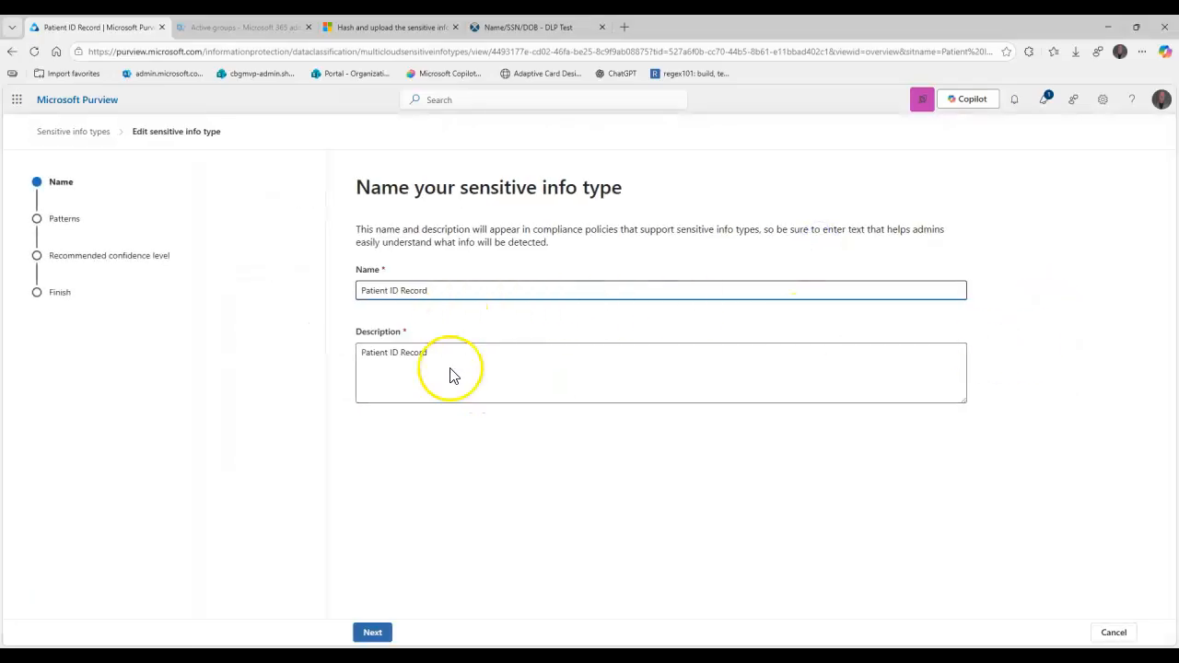
{"action": "left_click", "coordinate": [372, 632]}
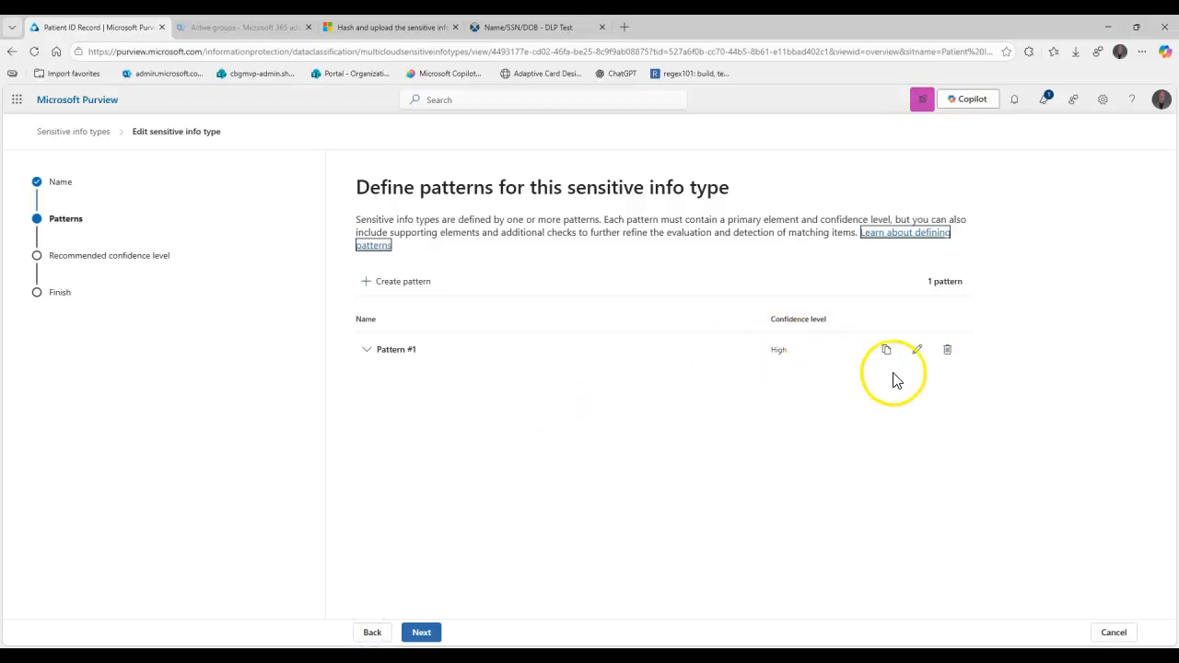
{"action": "left_click", "coordinate": [882, 349]}
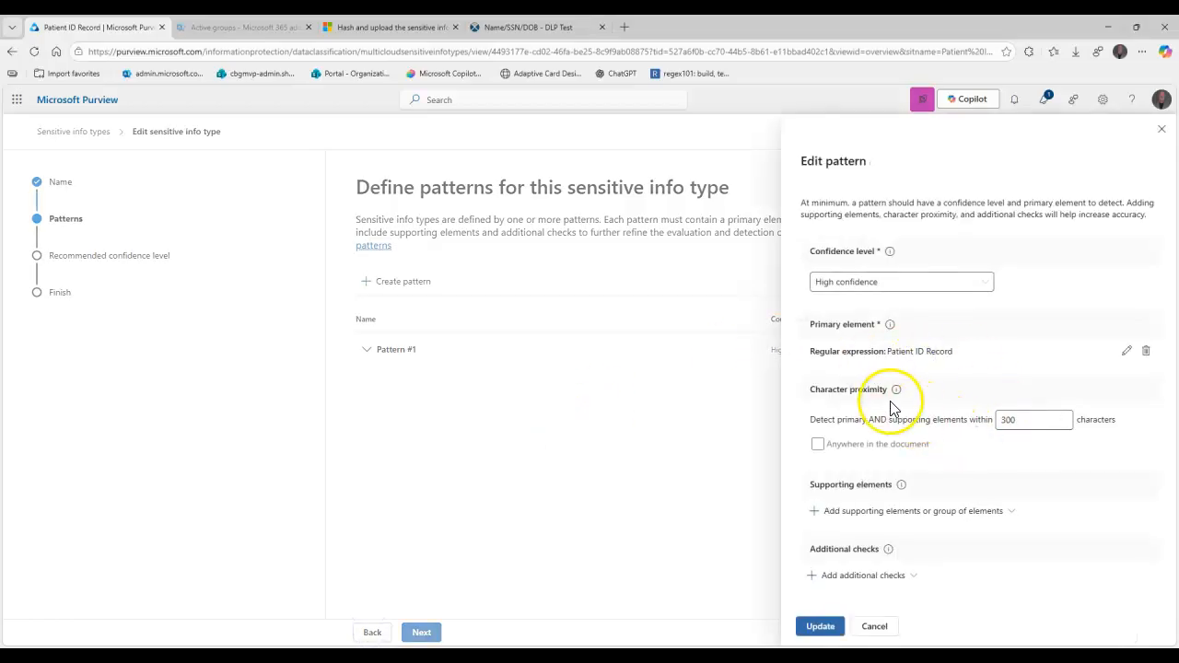
{"action": "left_click", "coordinate": [1125, 351]}
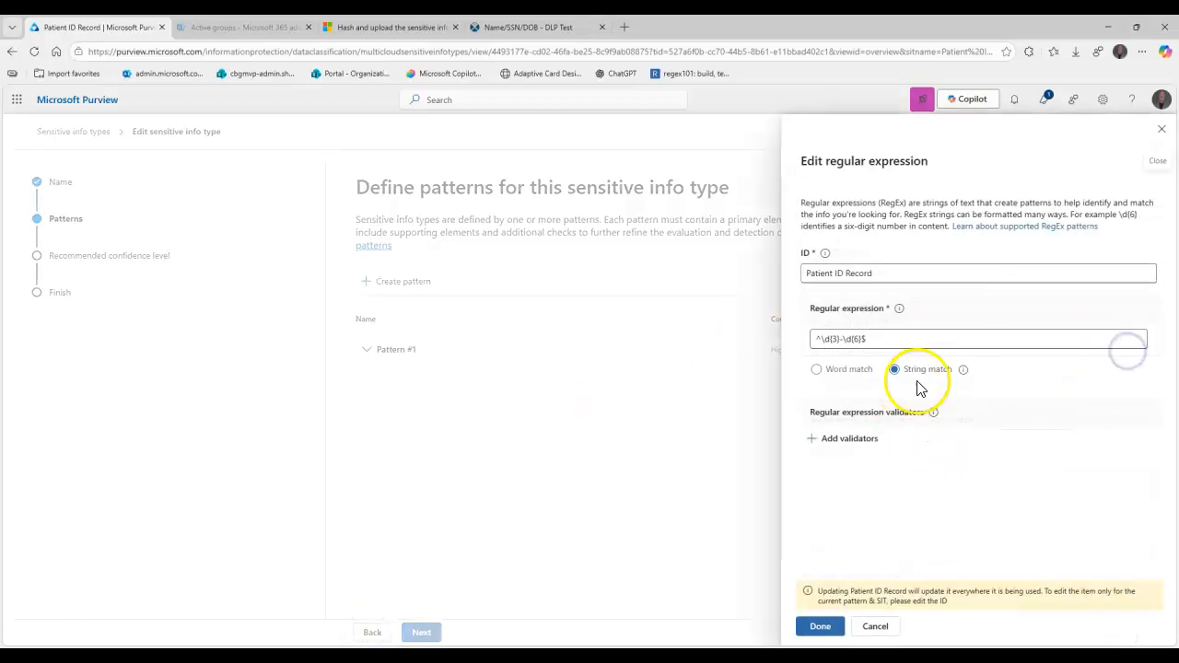
{"action": "left_click", "coordinate": [870, 340]}
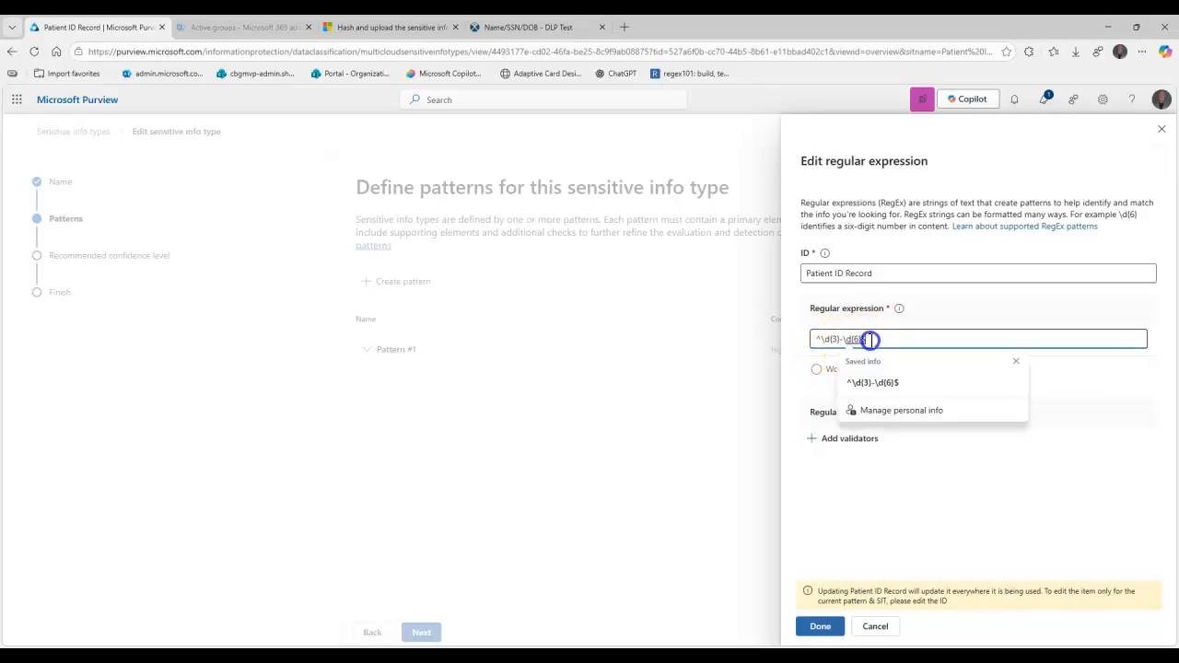
{"action": "left_click", "coordinate": [1158, 132]}
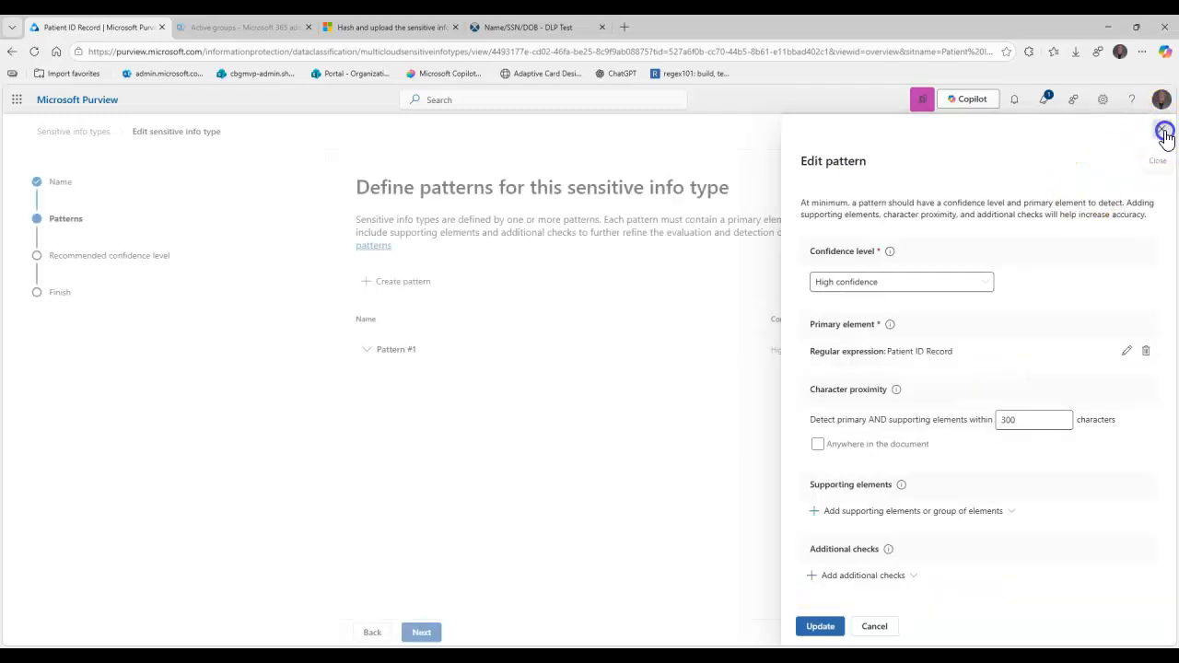
{"action": "left_click", "coordinate": [1164, 133]}
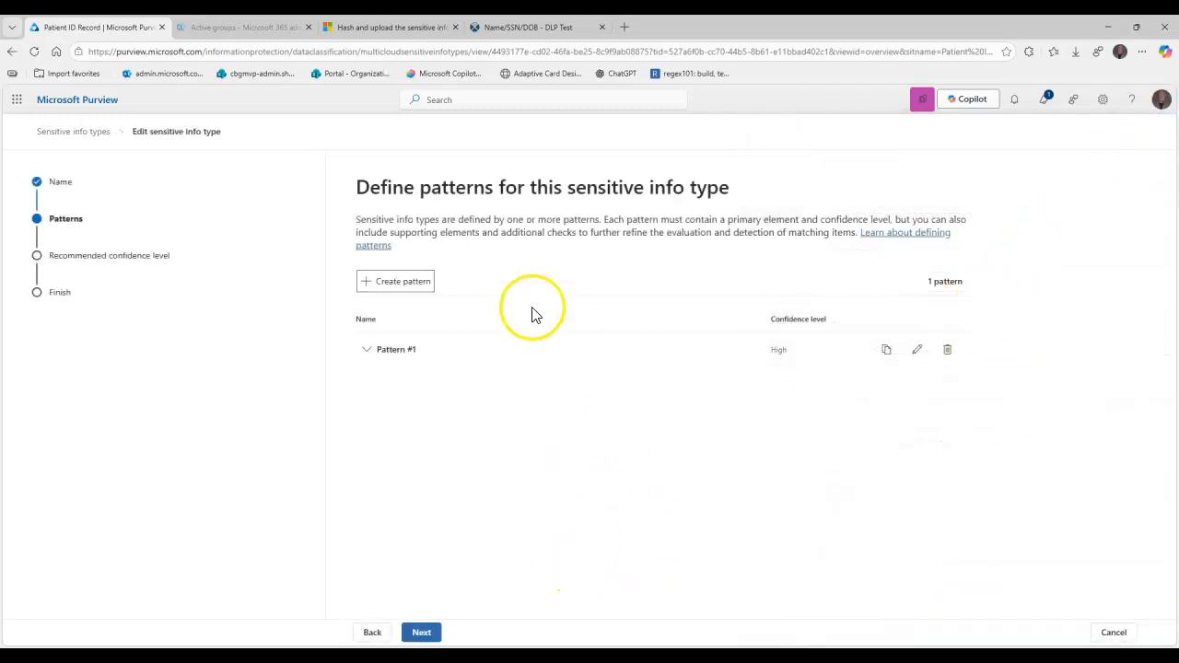
{"action": "left_click", "coordinate": [1110, 633]}
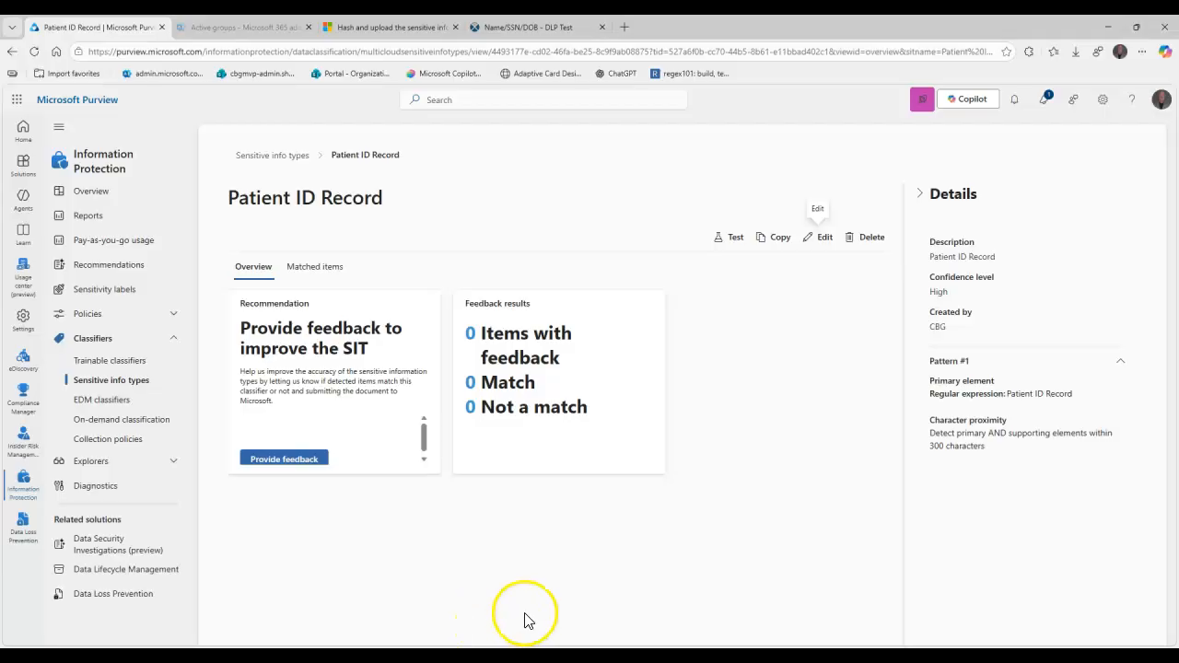
Switch to File Explorer and open patient_records_demo.csv from the C:\EDM\Data folder in Excel.
{"action": "left_click", "coordinate": [495, 602]}
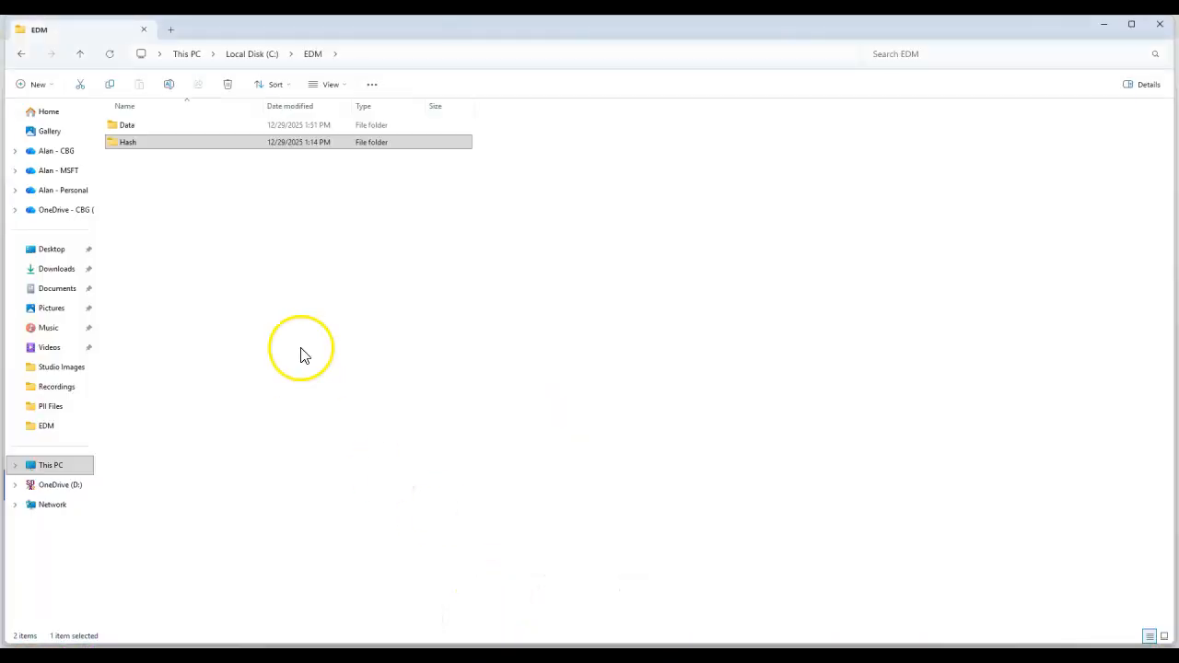
{"action": "double_click", "coordinate": [127, 126]}
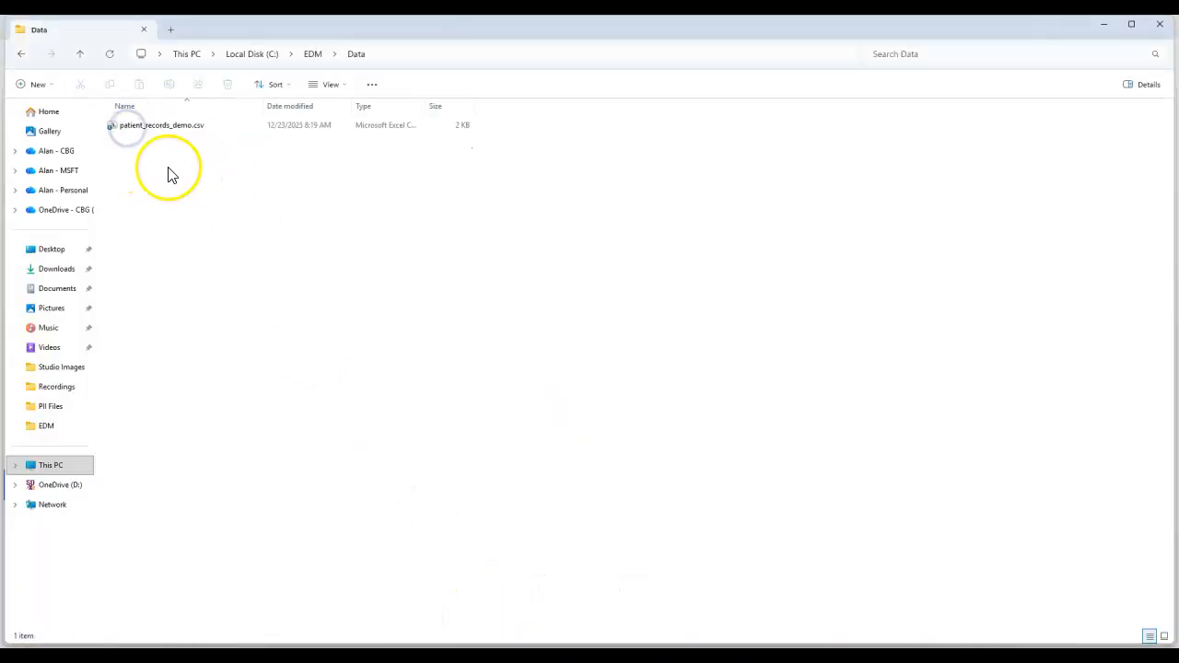
{"action": "double_click", "coordinate": [156, 127]}
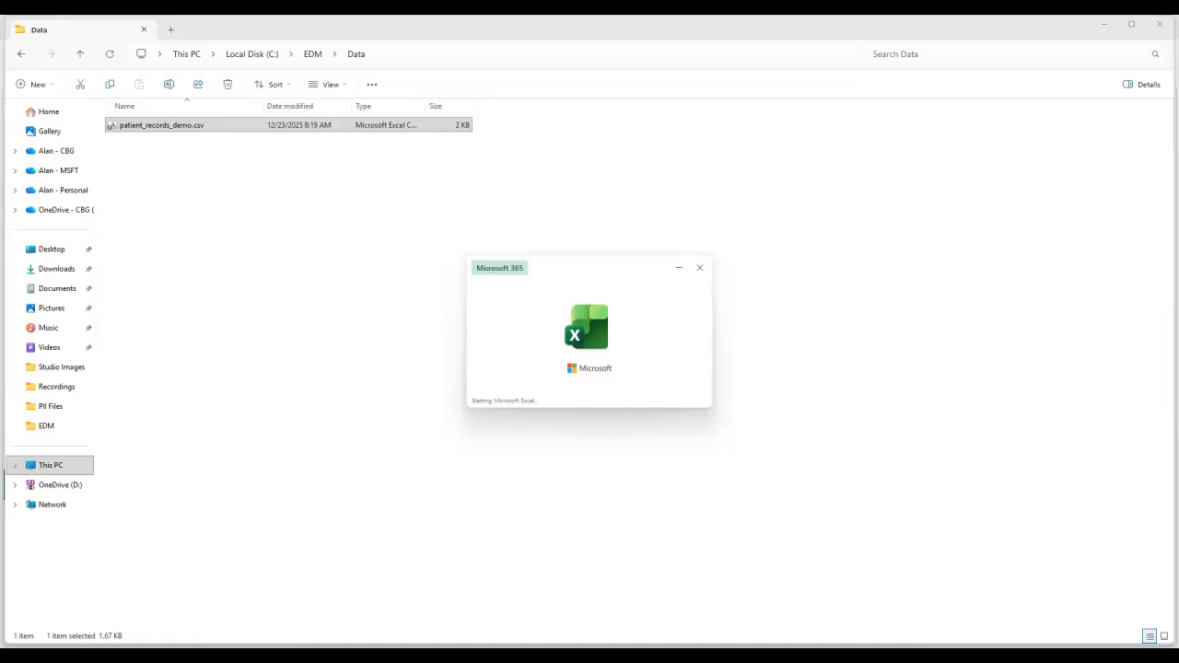
{"action": "mouse_move", "coordinate": [372, 656]}
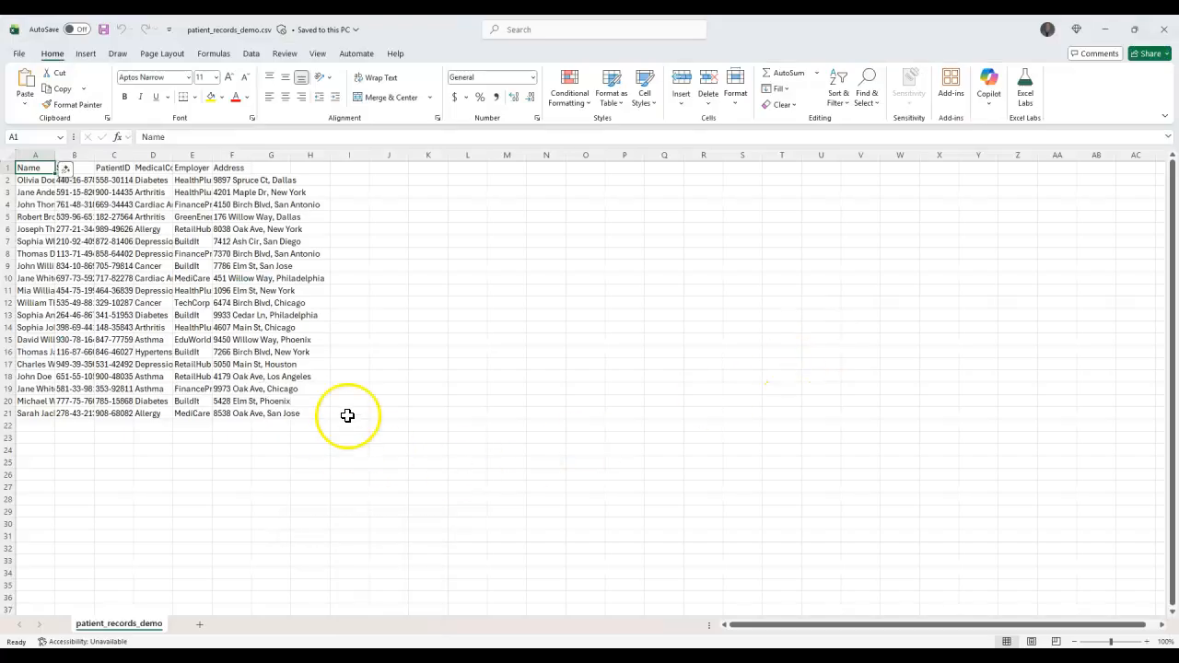
Widen all columns to read the patient records in full, and close the file without saving changes.
{"action": "left_click", "coordinate": [8, 158]}
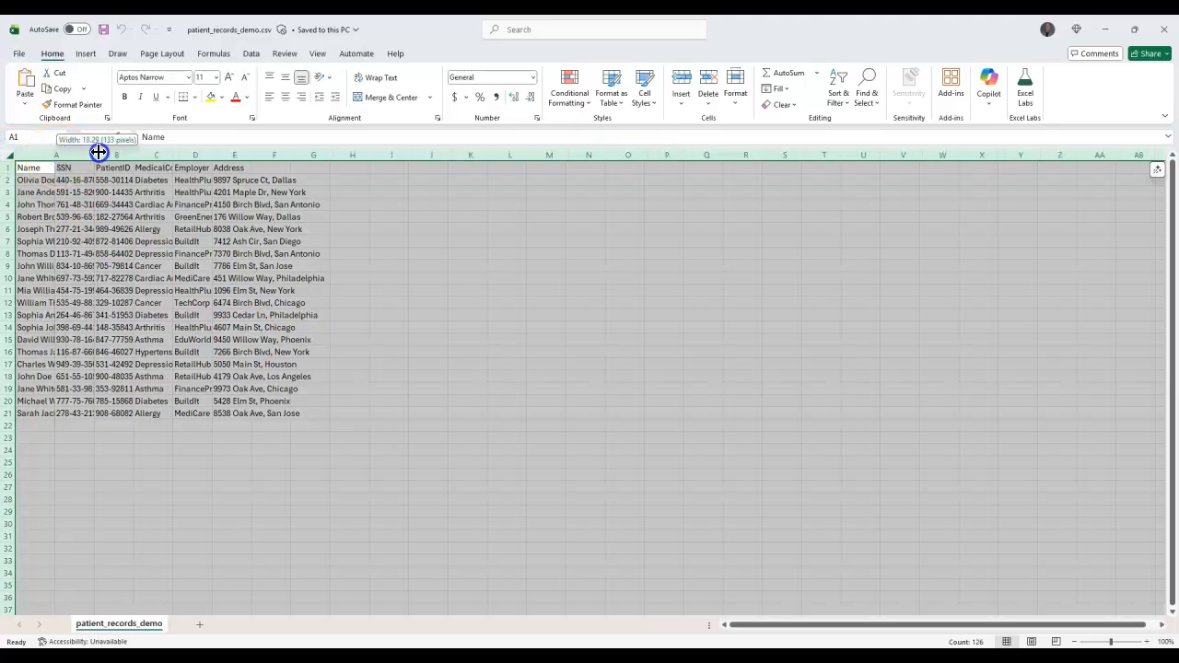
{"action": "double_click", "coordinate": [95, 154]}
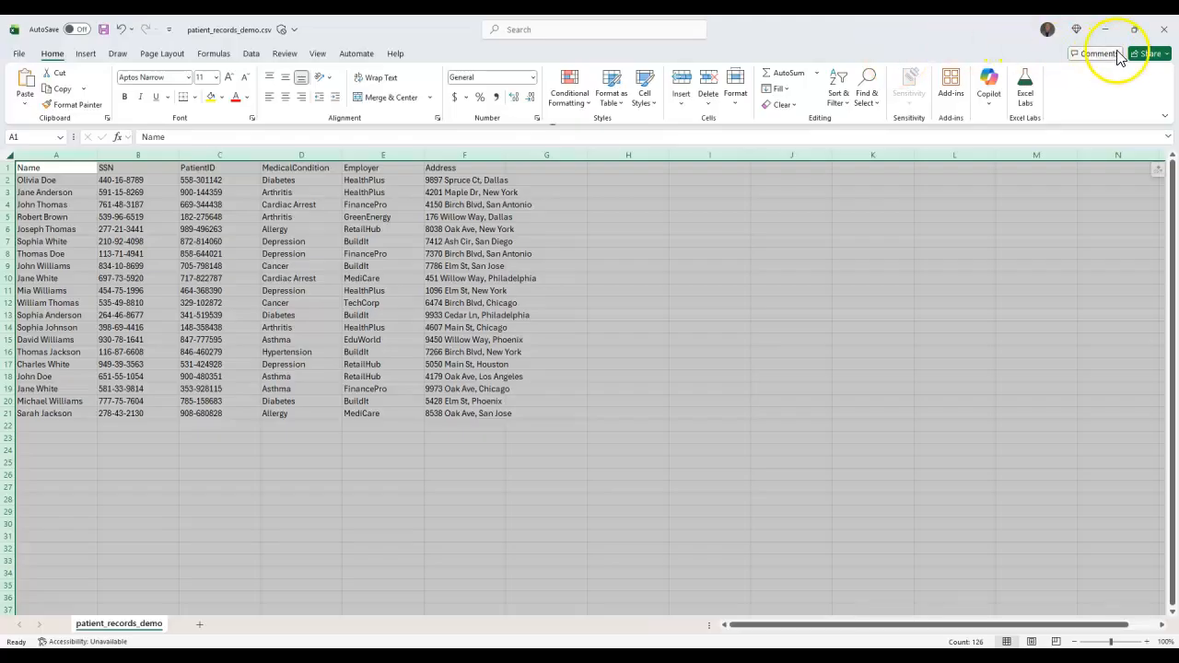
{"action": "left_click", "coordinate": [1164, 29]}
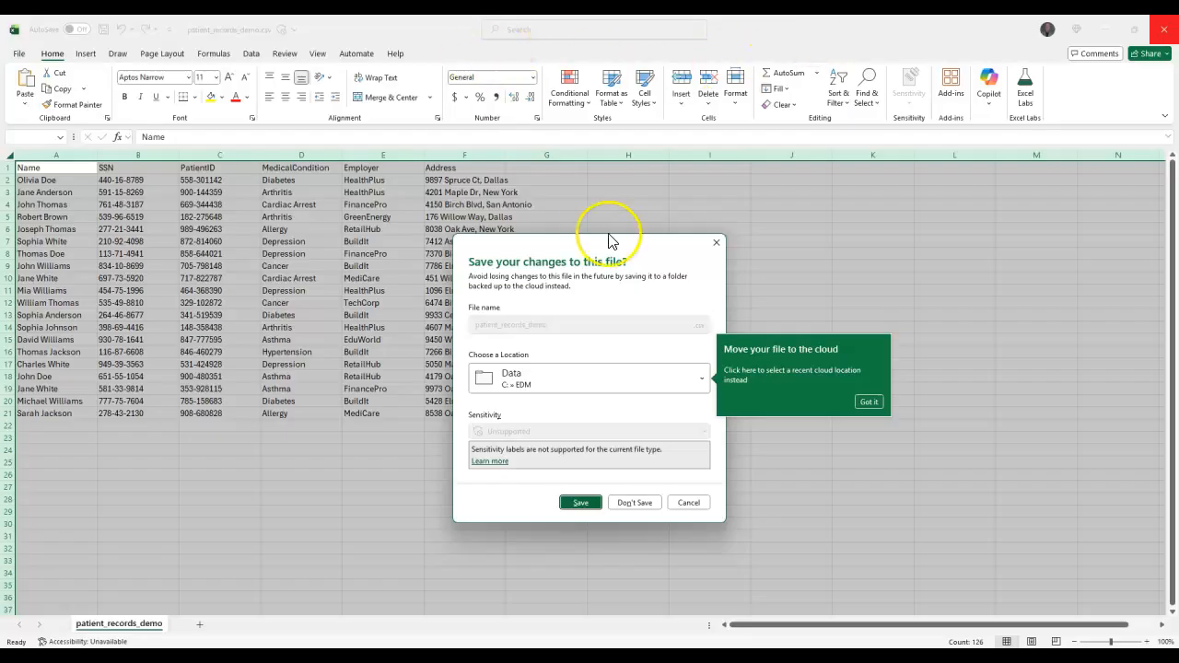
{"action": "left_click", "coordinate": [649, 502]}
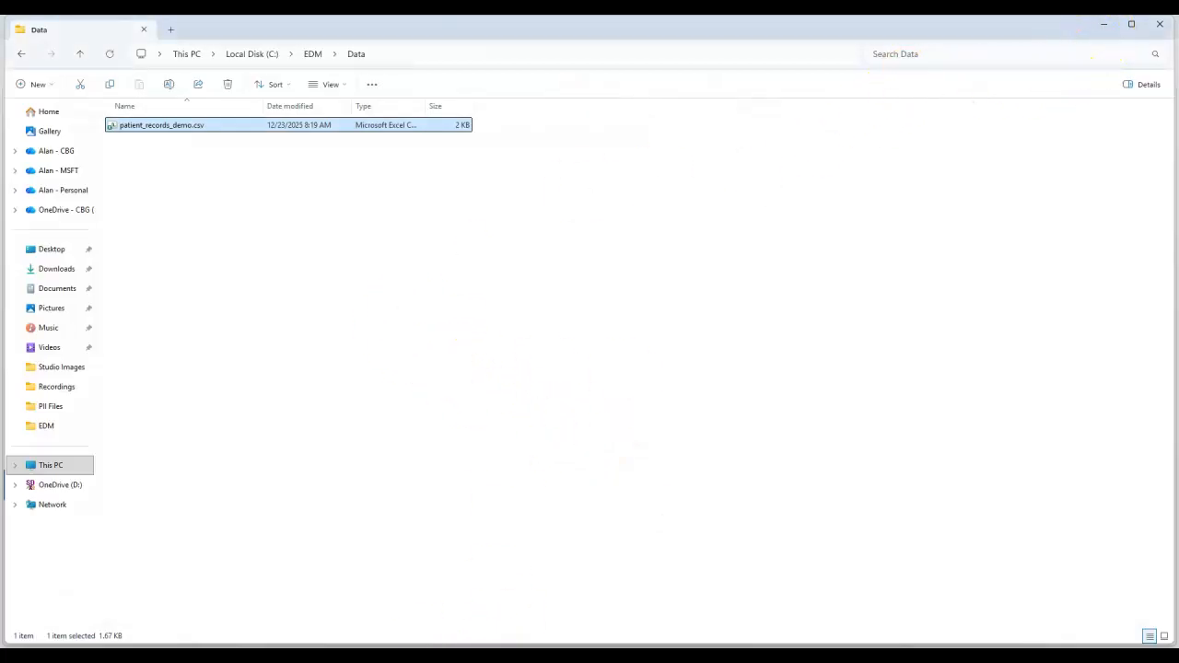
Switch to the Microsoft 365 admin center in the browser and review the members of the EDM_DataUploaders security group.
{"action": "mouse_move", "coordinate": [400, 645]}
{"action": "left_click", "coordinate": [392, 598]}
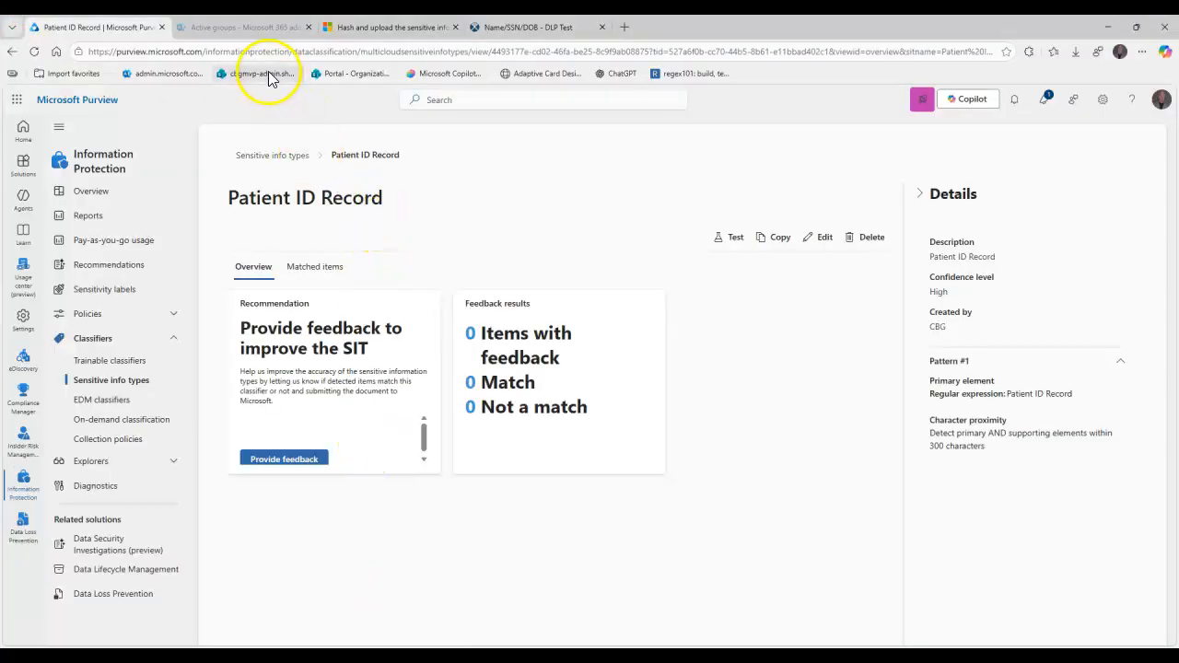
{"action": "left_click", "coordinate": [244, 30]}
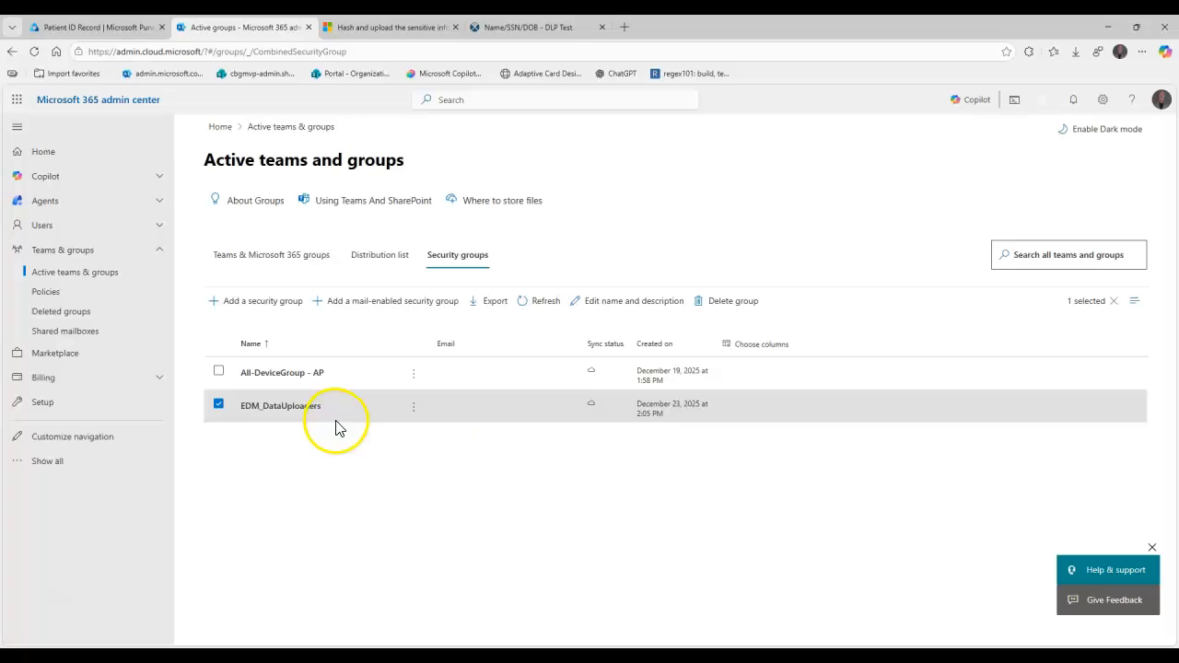
{"action": "left_click", "coordinate": [295, 403]}
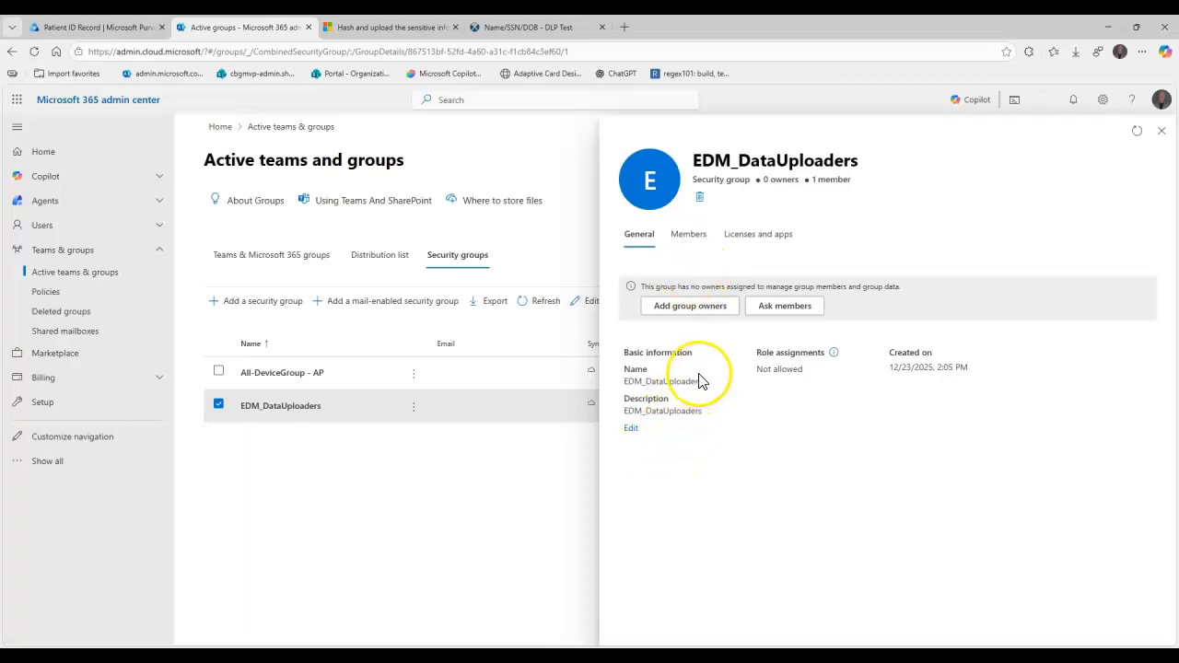
{"action": "left_click", "coordinate": [694, 238]}
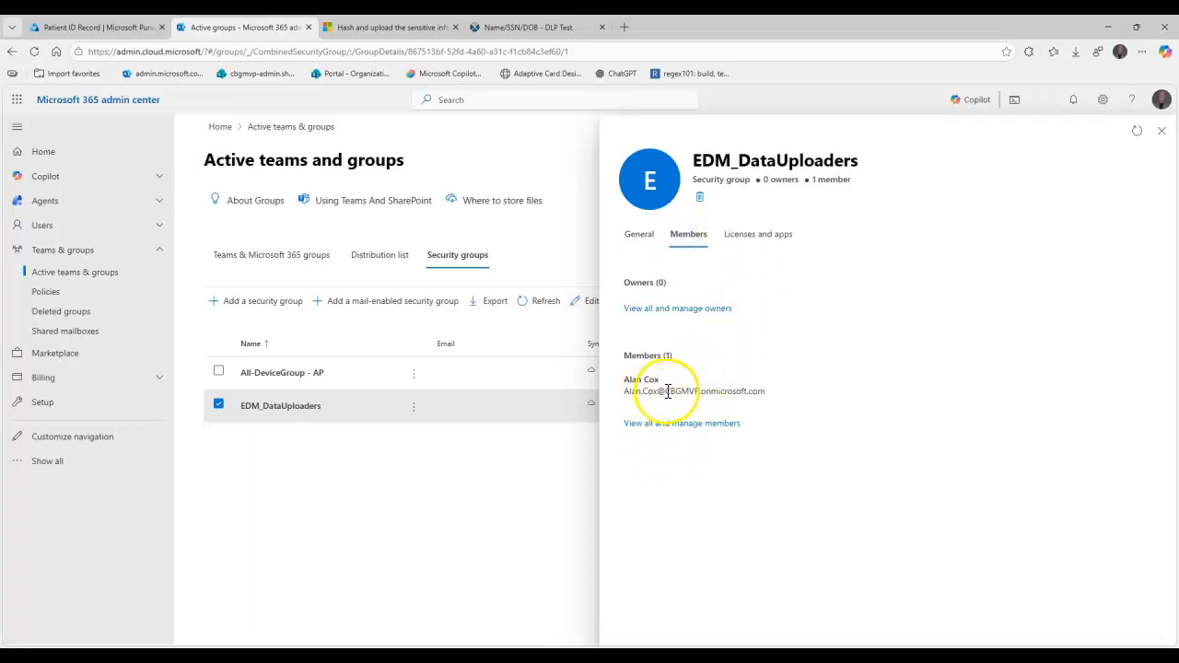
{"action": "triple_click", "coordinate": [758, 391]}
{"action": "left_click", "coordinate": [1161, 134]}
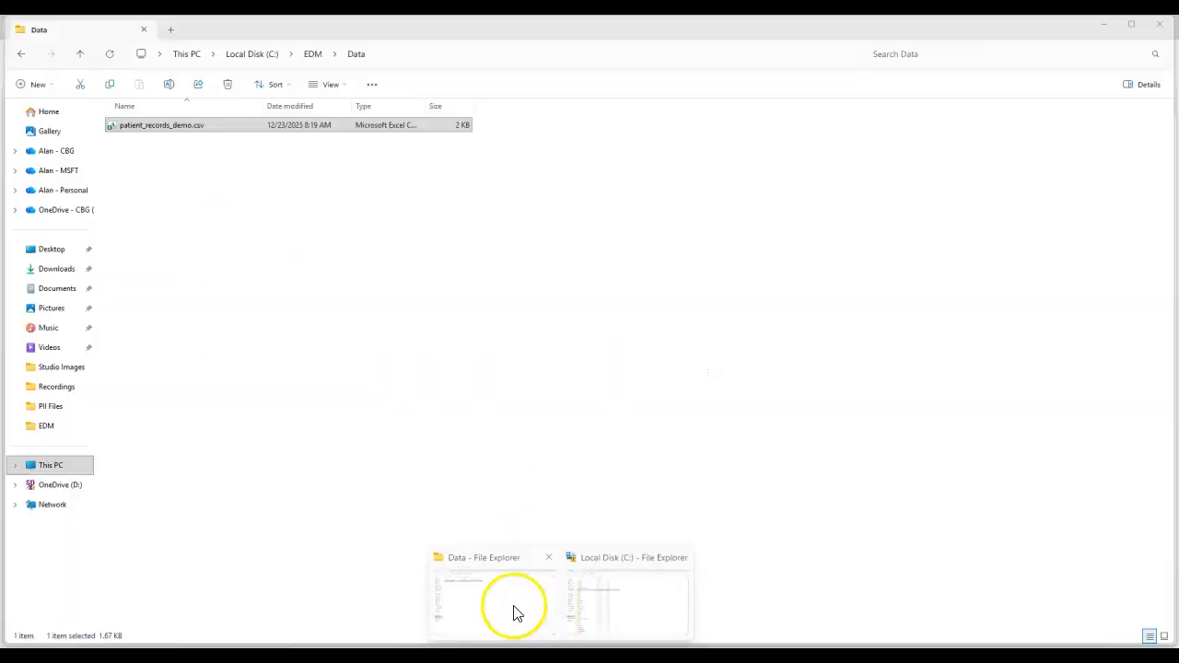
Switch to File Explorer and look through the Data and Hash folders in C:\EDM, then minimize the window.
{"action": "left_click", "coordinate": [513, 613]}
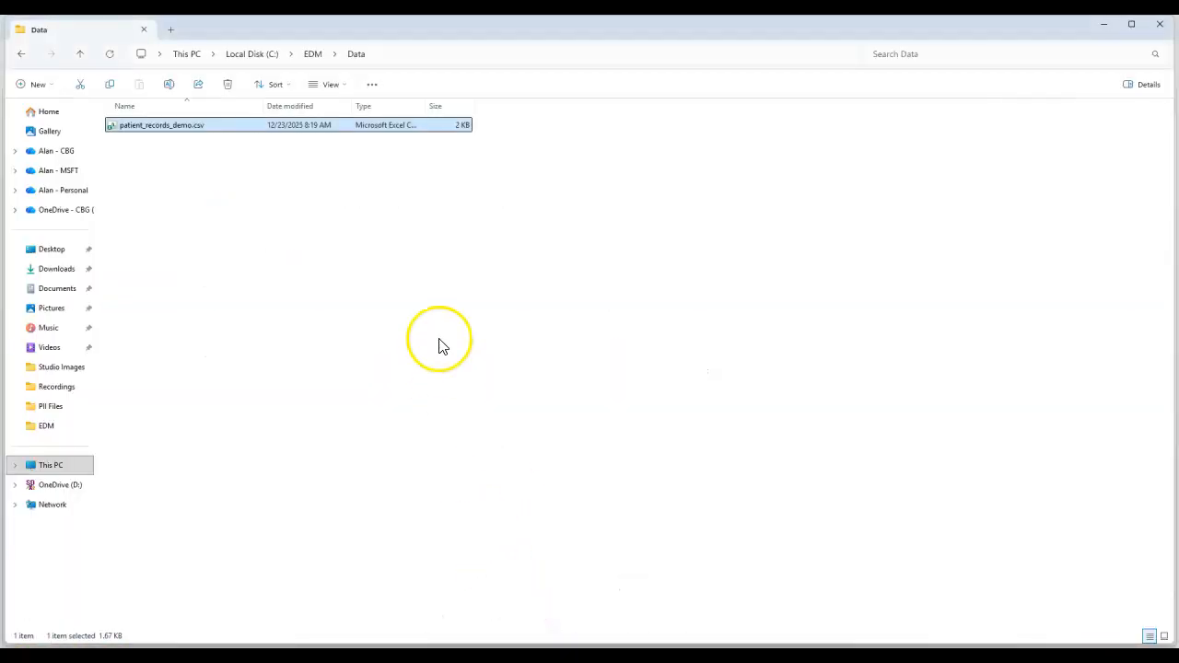
{"action": "left_click", "coordinate": [251, 56]}
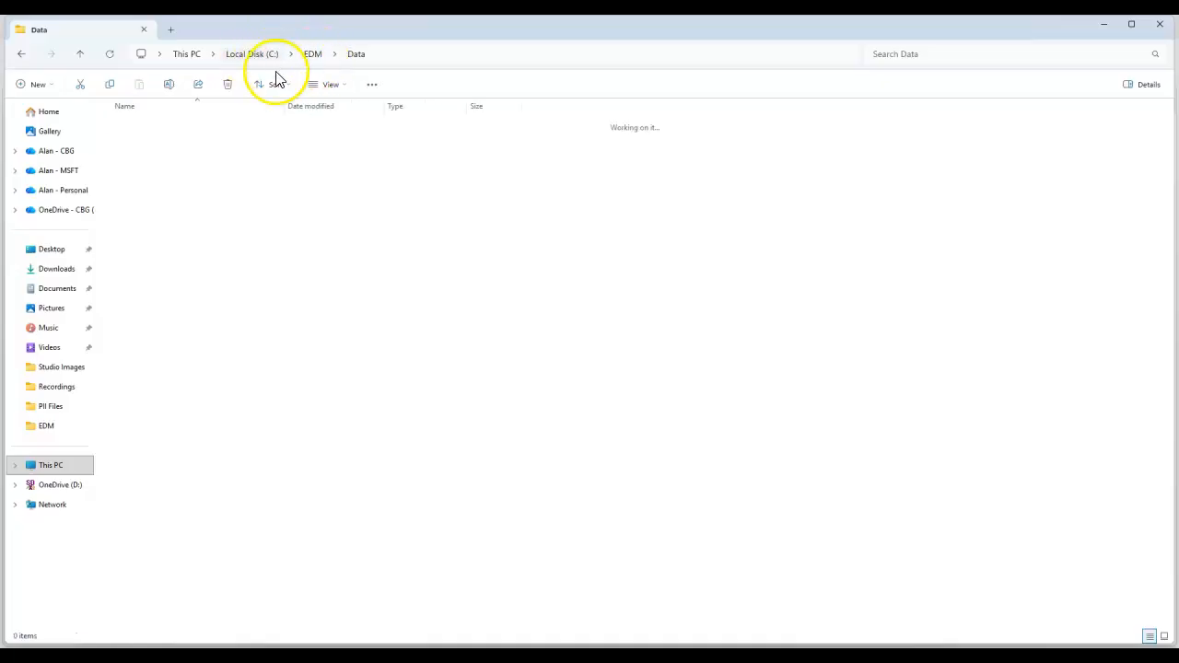
{"action": "double_click", "coordinate": [130, 214]}
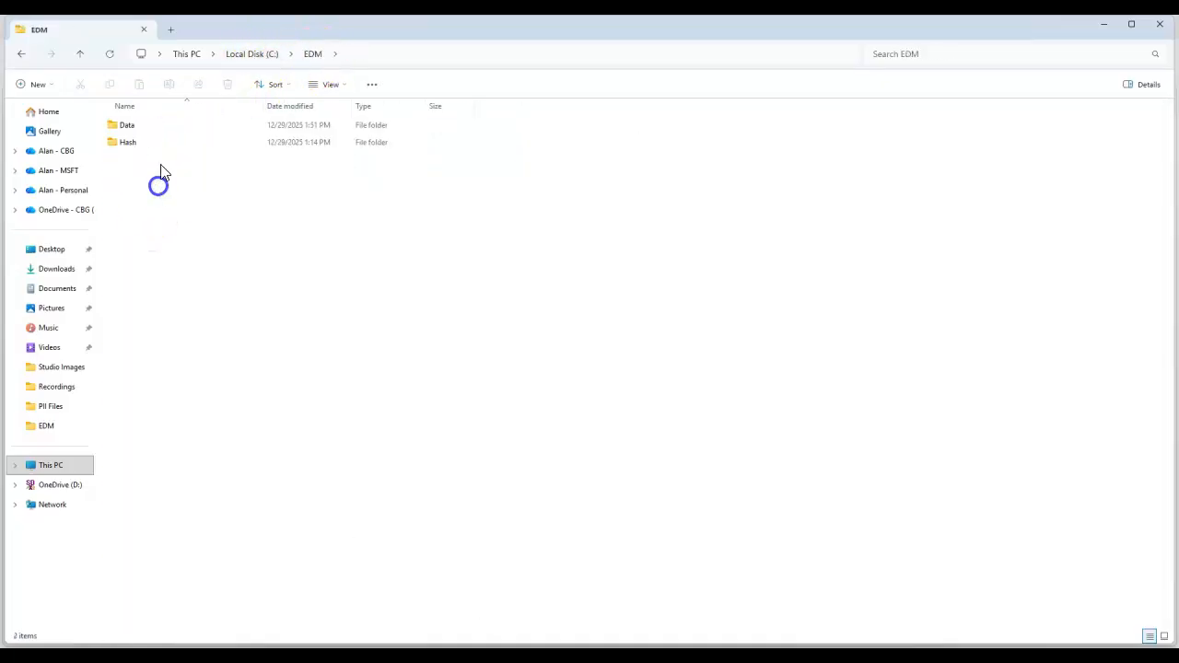
{"action": "double_click", "coordinate": [127, 129]}
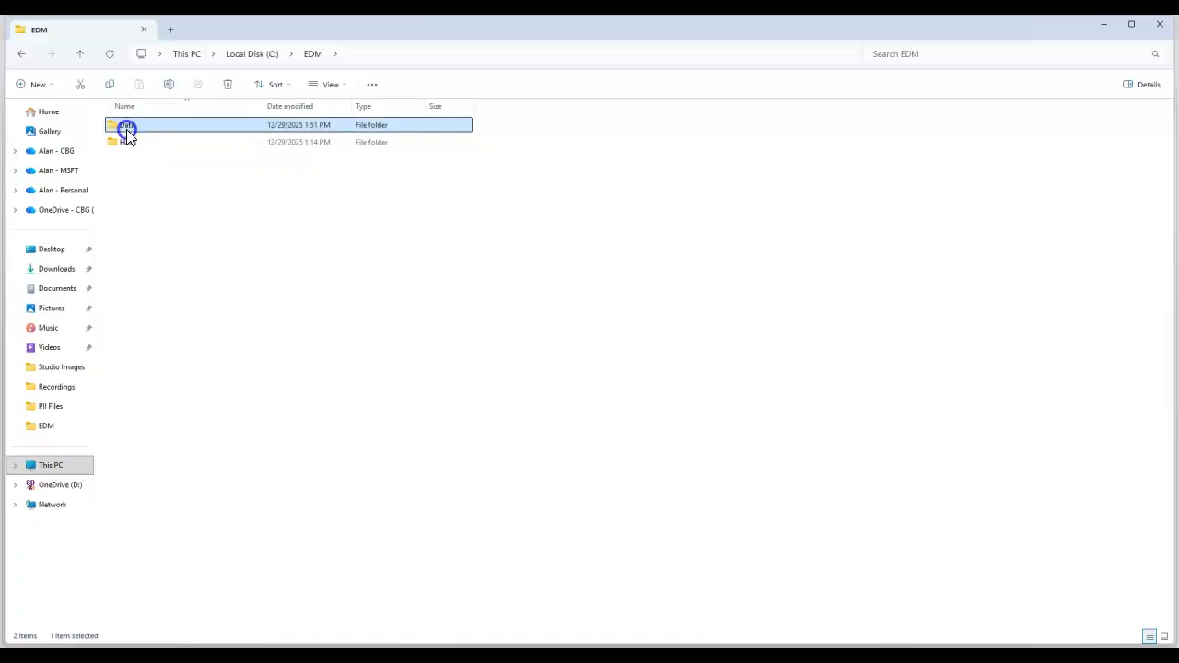
{"action": "left_click", "coordinate": [313, 55]}
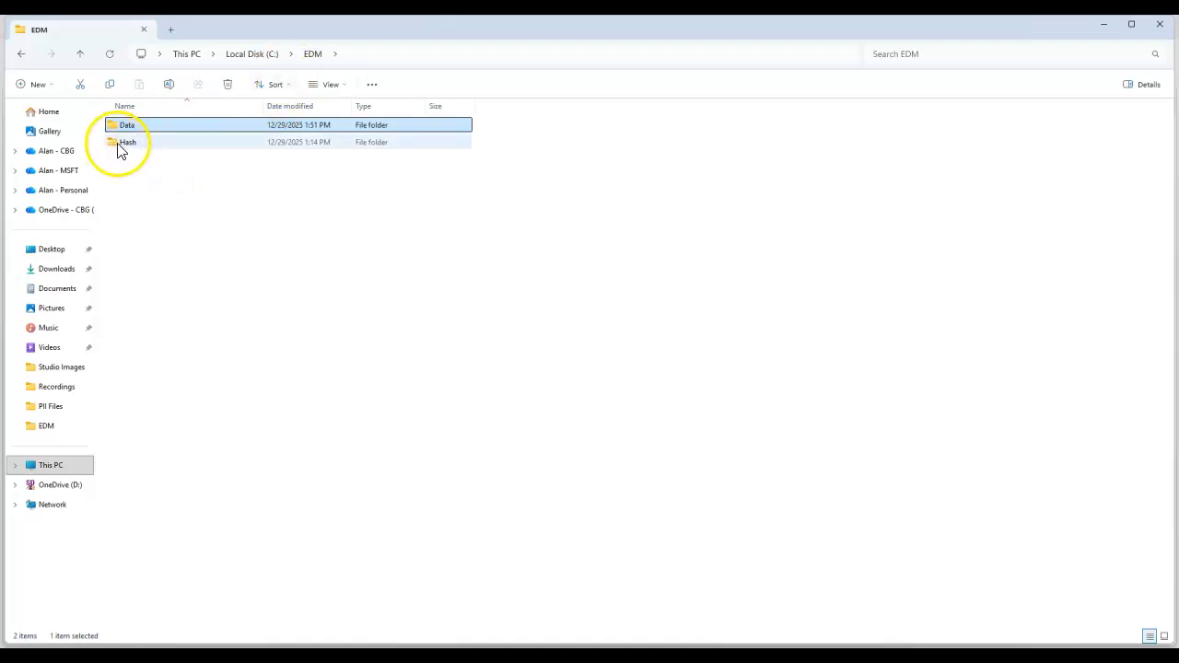
{"action": "double_click", "coordinate": [120, 145]}
{"action": "left_click", "coordinate": [315, 55]}
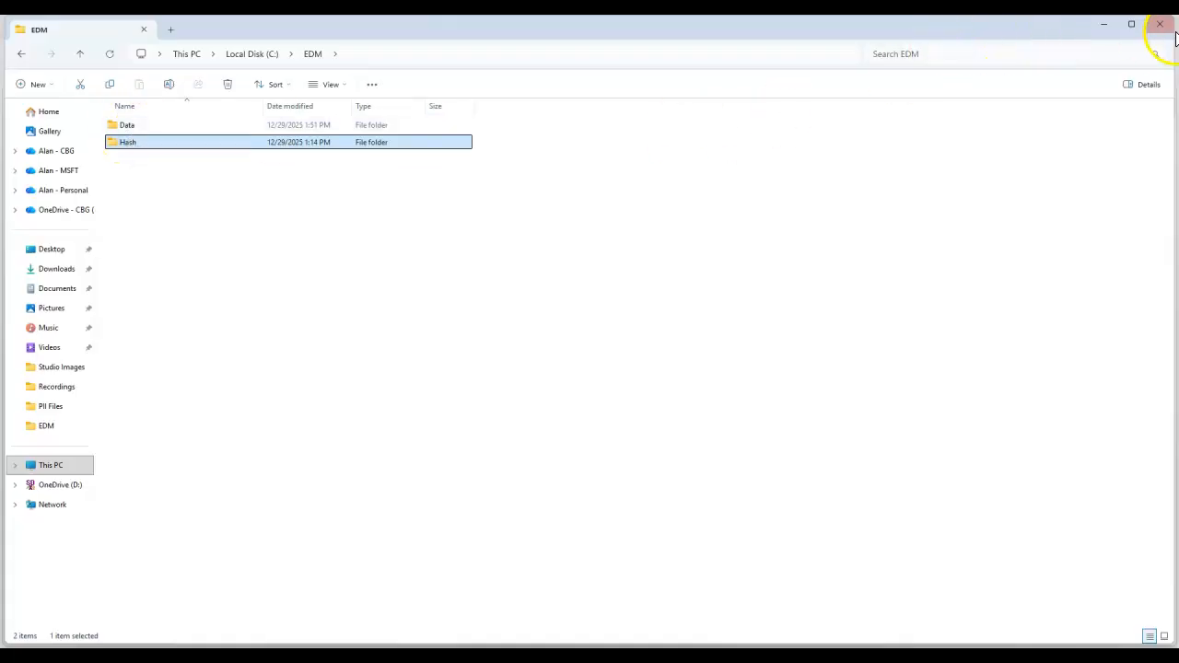
{"action": "left_click", "coordinate": [1105, 25]}
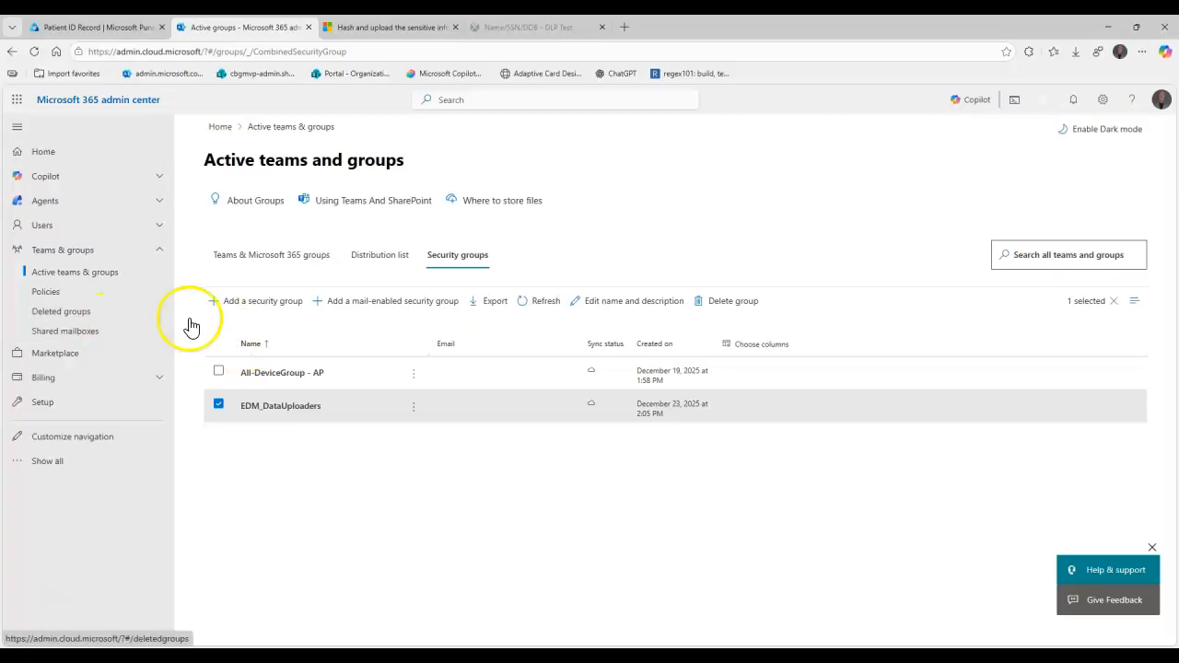
Switch to Microsoft Purview and start a new EDM classifier with EDM_Patient ID as both its name and description.
{"action": "left_click", "coordinate": [106, 27]}
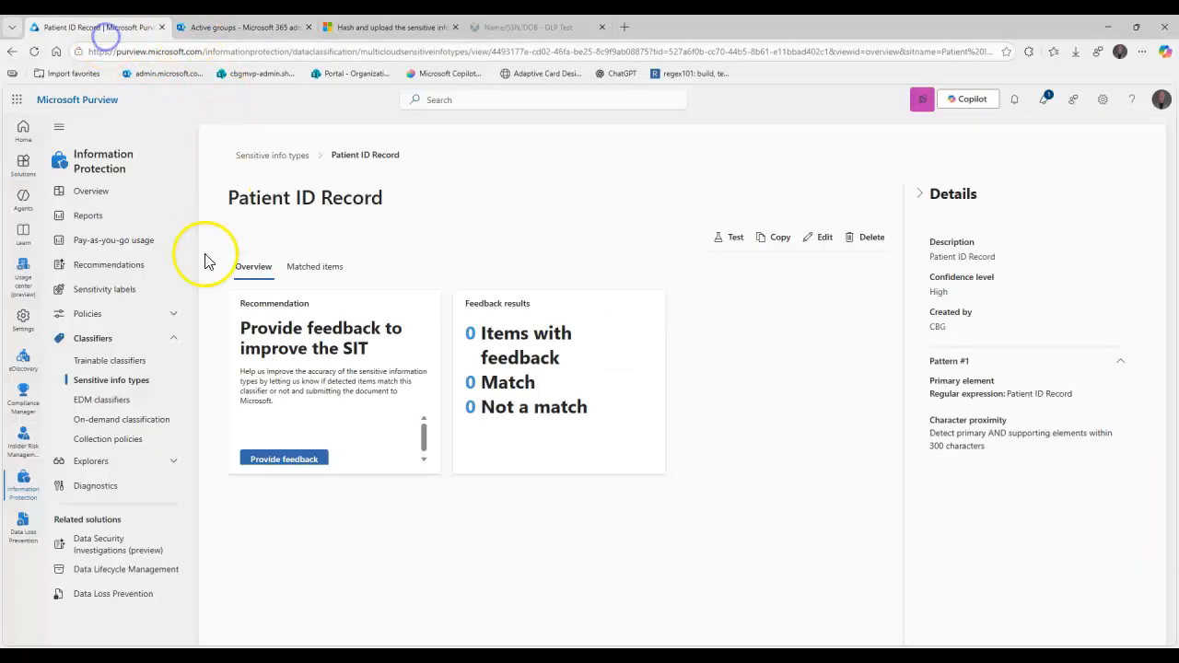
{"action": "left_click", "coordinate": [104, 382]}
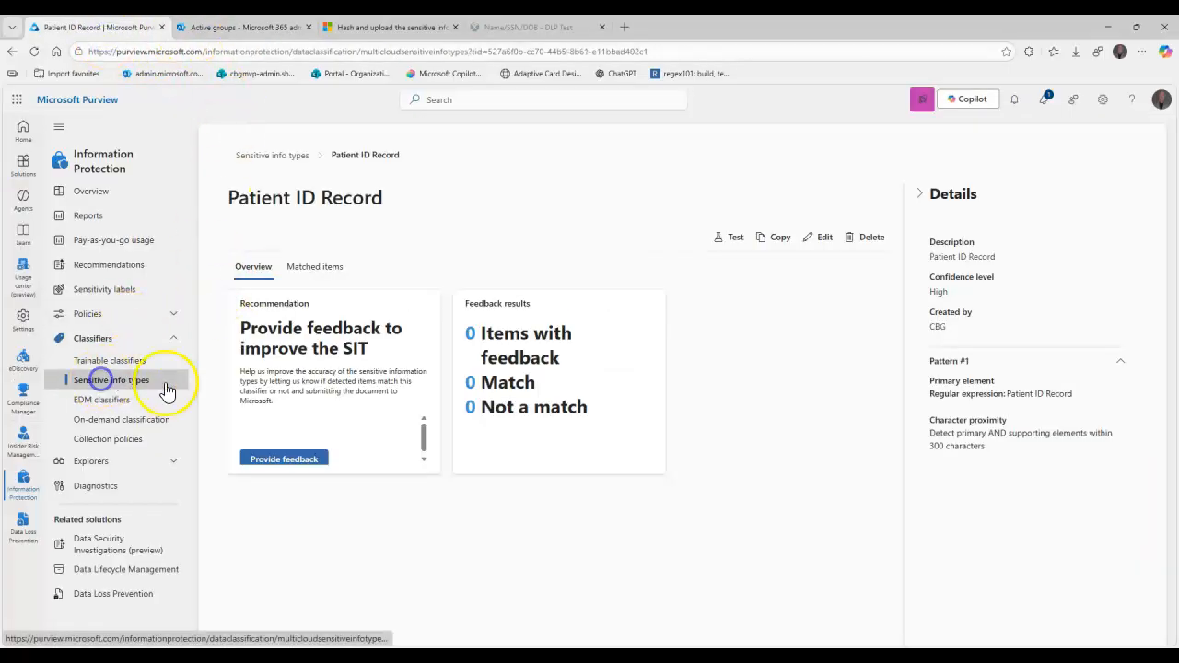
{"action": "left_click", "coordinate": [106, 399]}
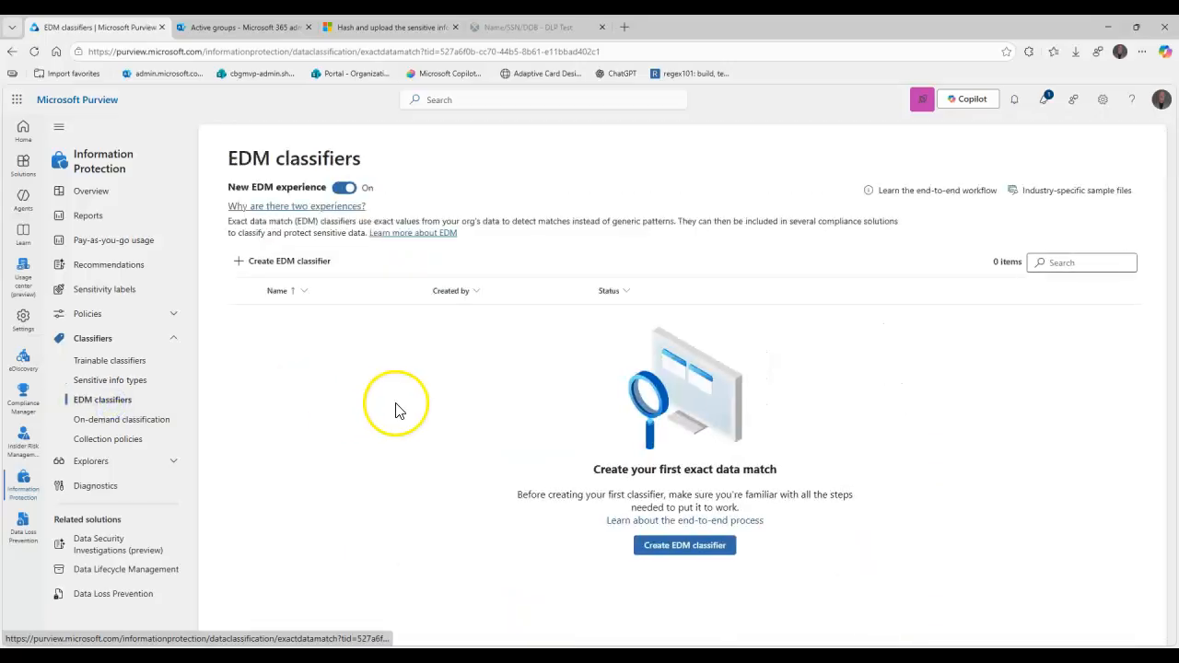
{"action": "left_click", "coordinate": [684, 545]}
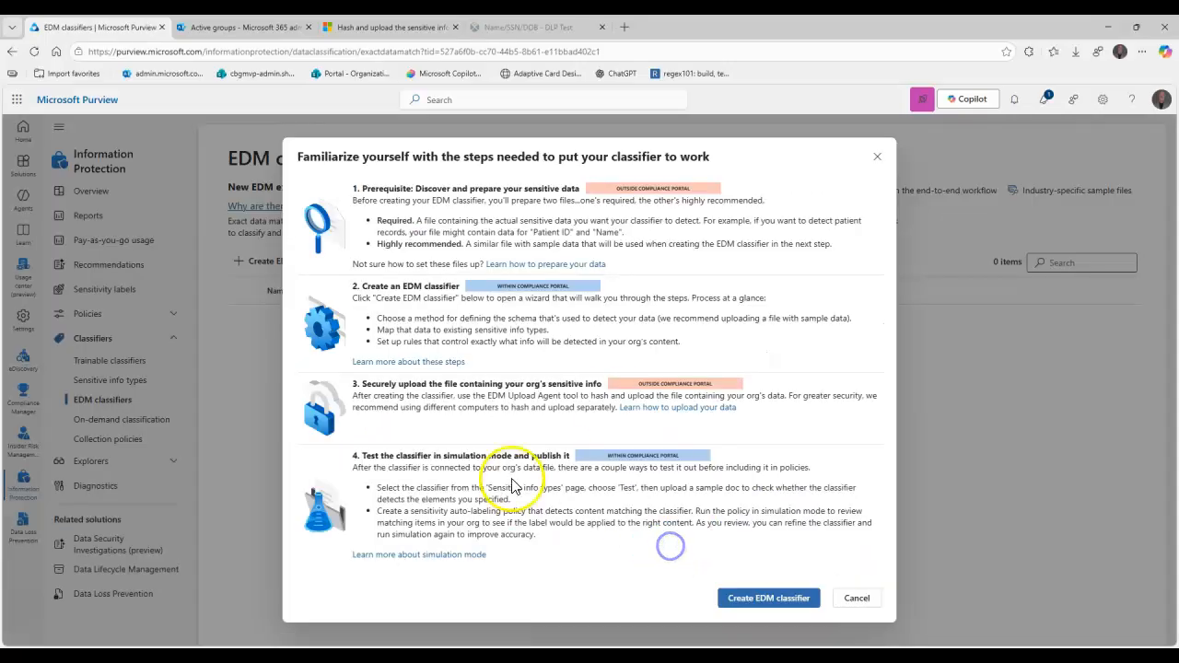
{"action": "left_click", "coordinate": [758, 601]}
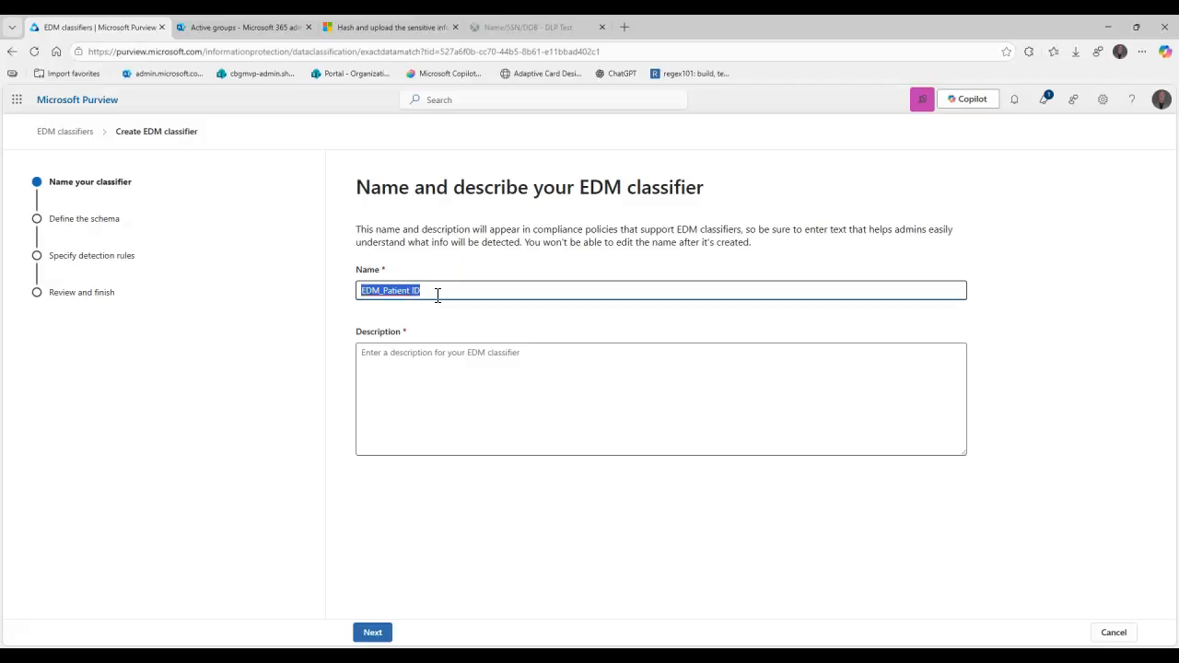
{"action": "key", "text": "Tab"}
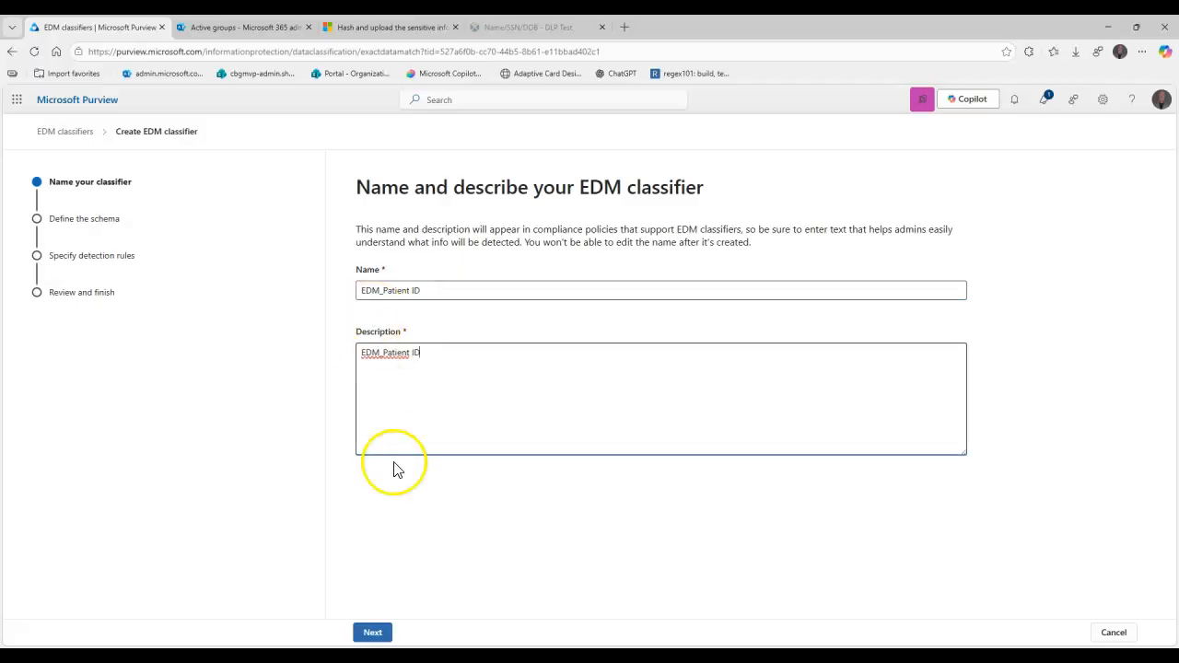
{"action": "left_click", "coordinate": [372, 632]}
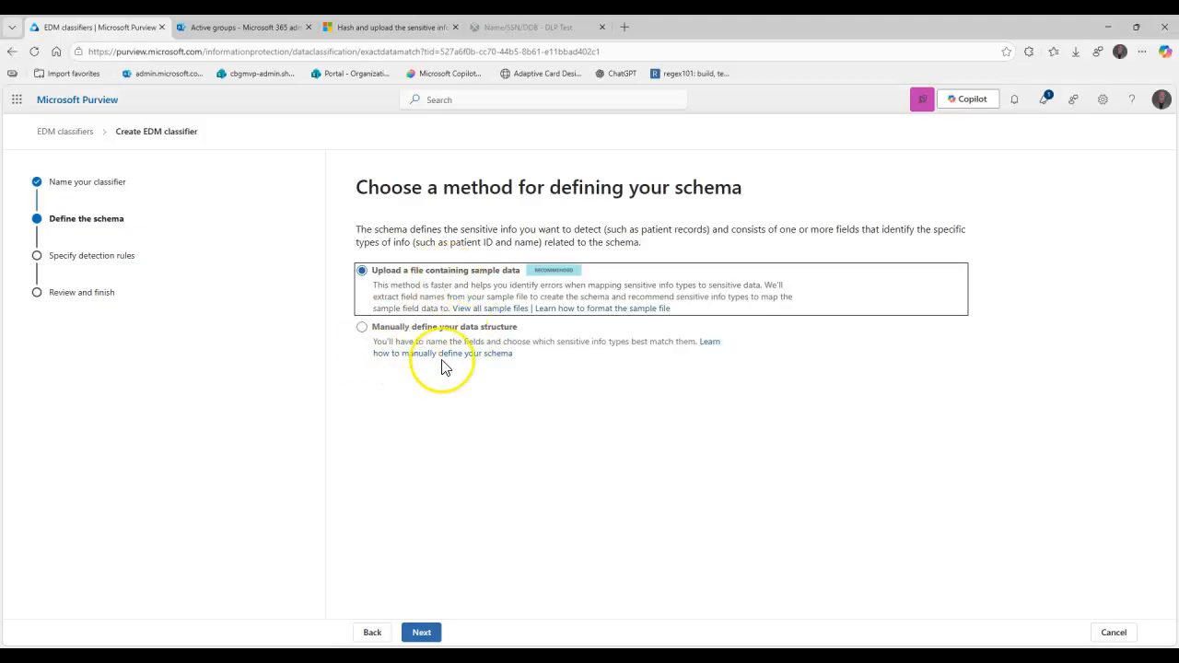
Define the schema by uploading patient_records_demo.csv as the sample data file, and accept the sample data.
{"action": "left_click", "coordinate": [421, 631]}
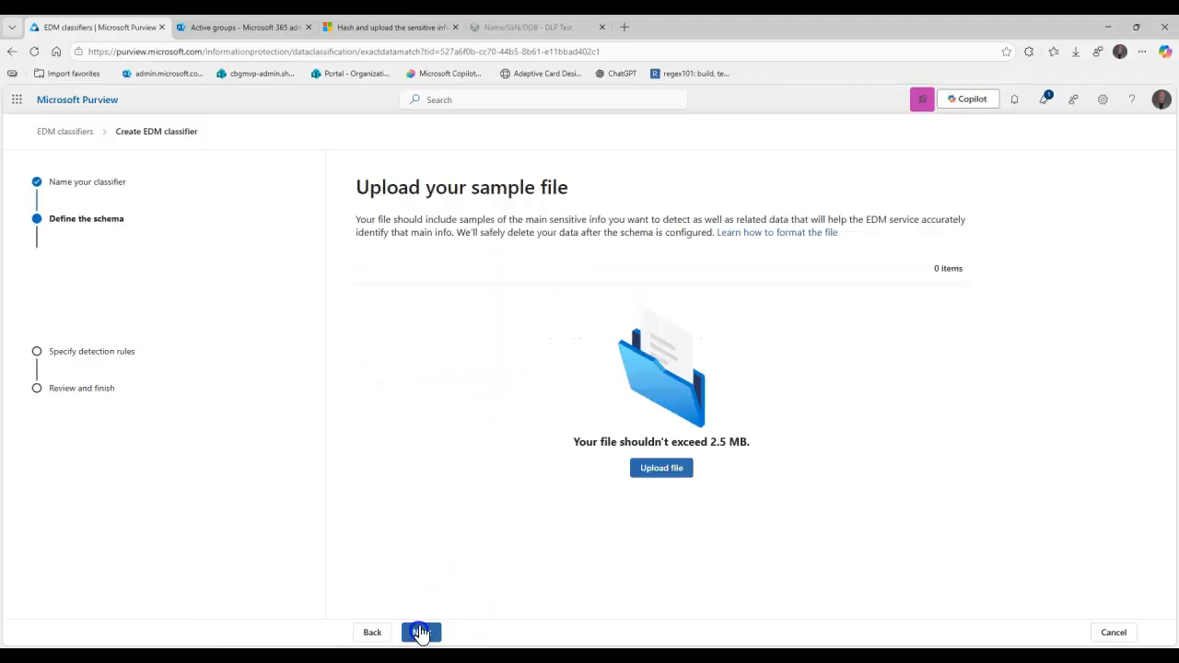
{"action": "left_click", "coordinate": [653, 468]}
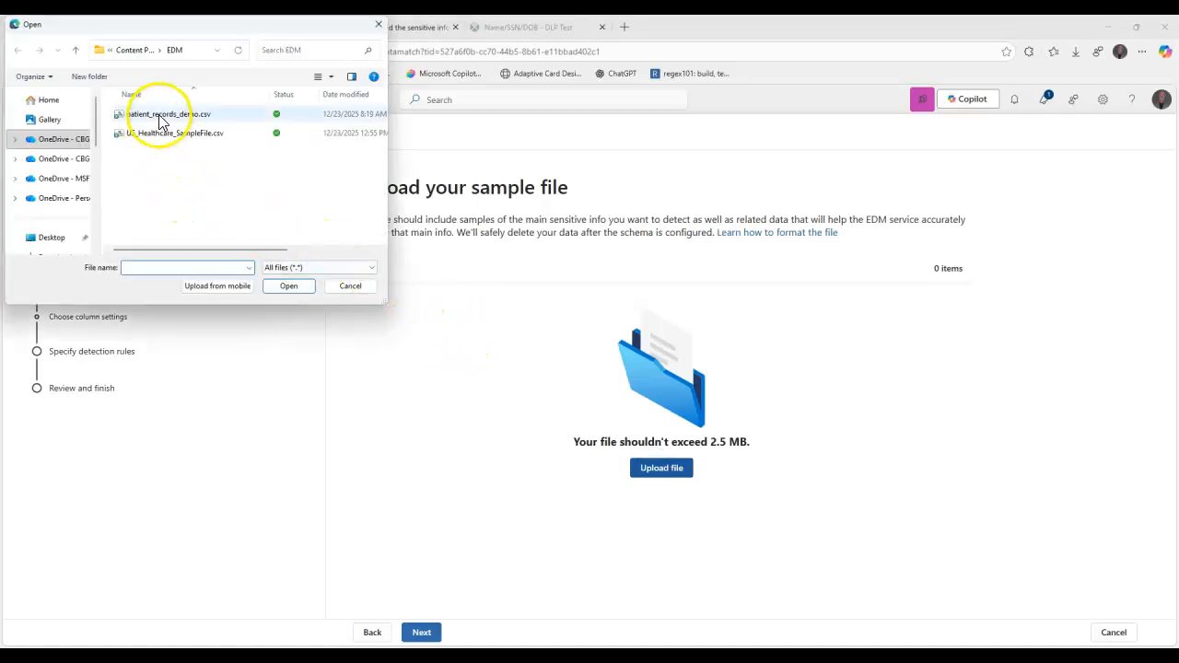
{"action": "left_click", "coordinate": [153, 115]}
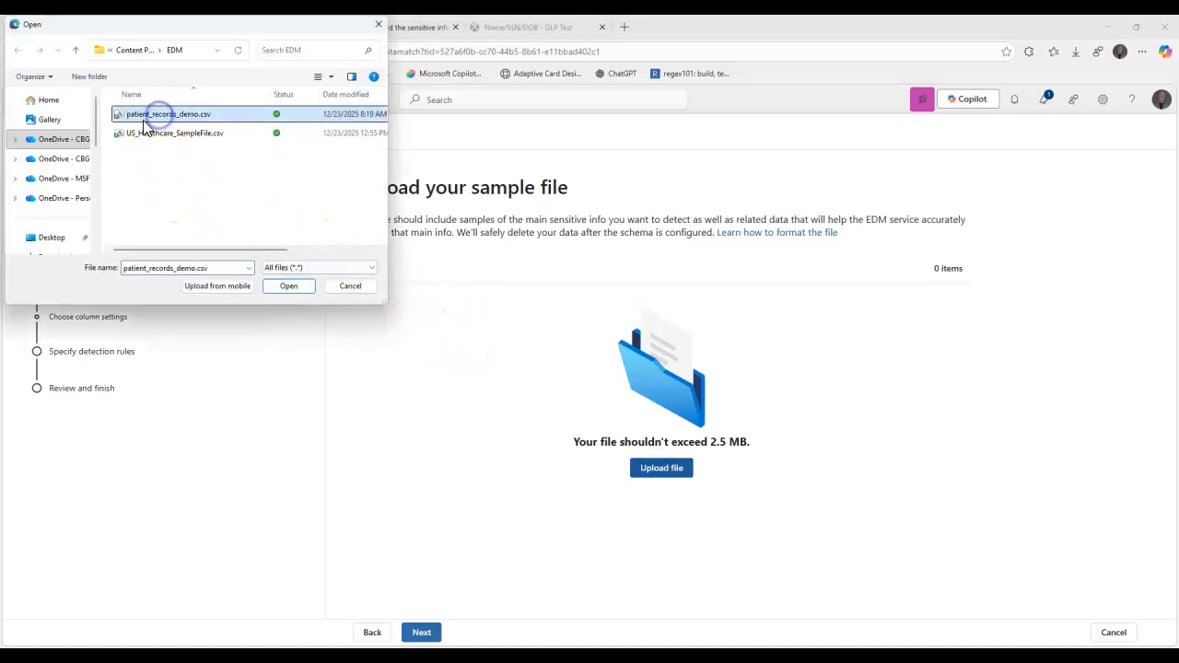
{"action": "left_click", "coordinate": [293, 287]}
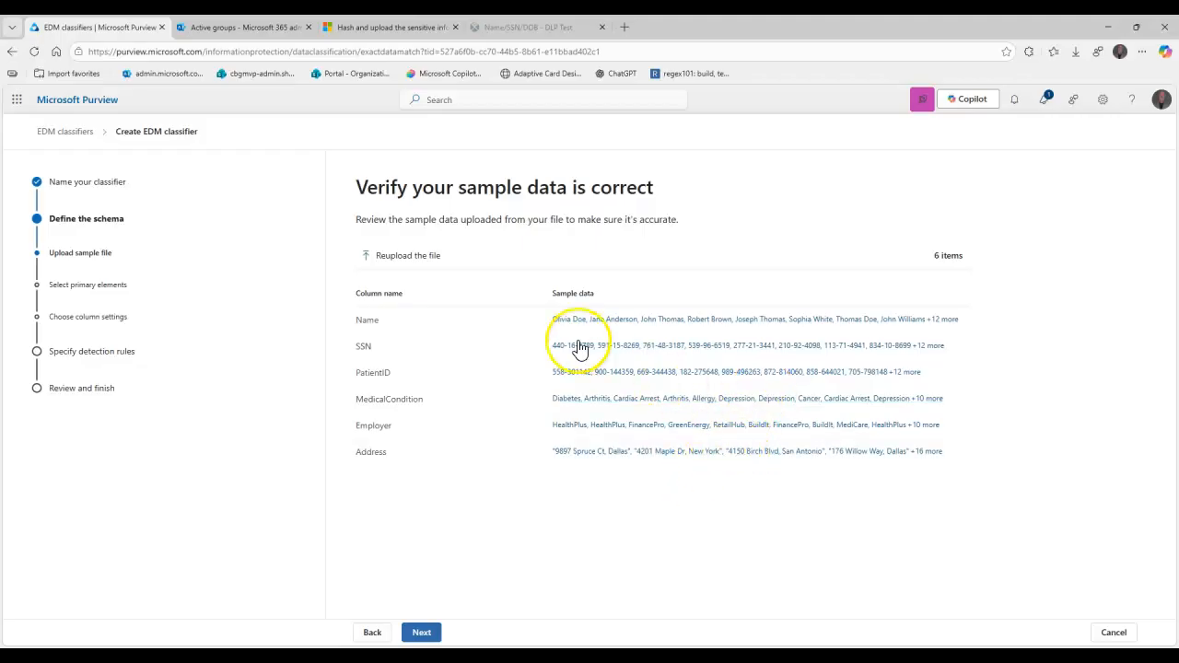
{"action": "left_click", "coordinate": [420, 632]}
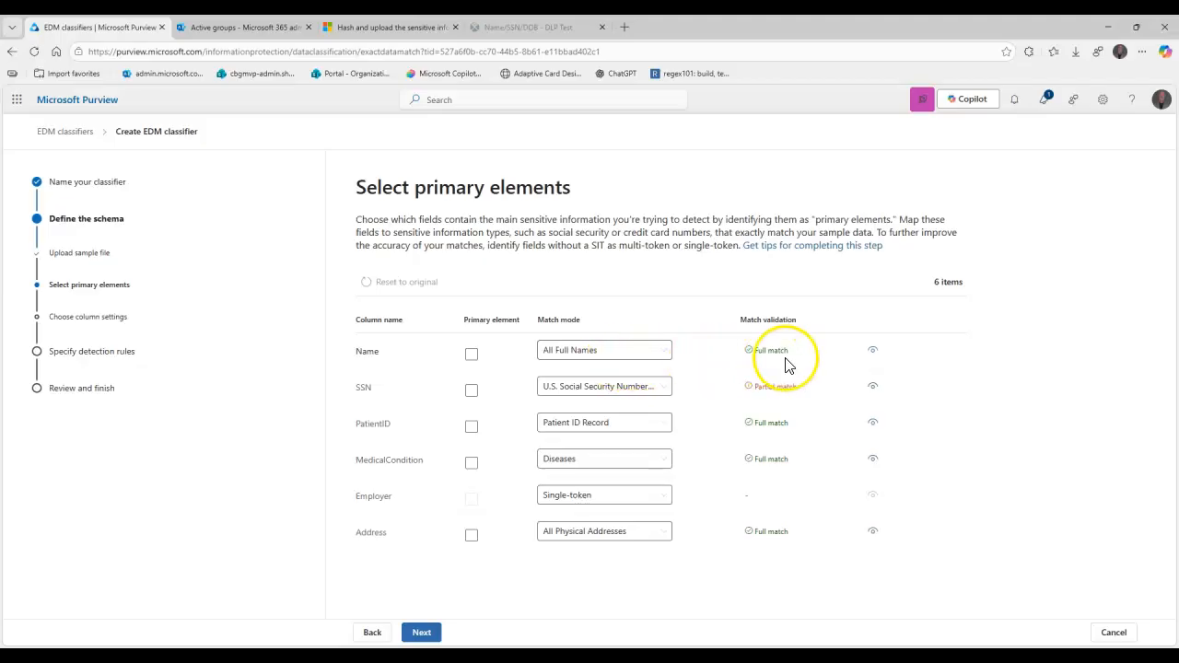
Review how the All Full Names type matches the sample data in the Name column.
{"action": "left_click", "coordinate": [873, 351]}
{"action": "scroll", "coordinate": [933, 398], "scroll_direction": "down", "scroll_amount": 3}
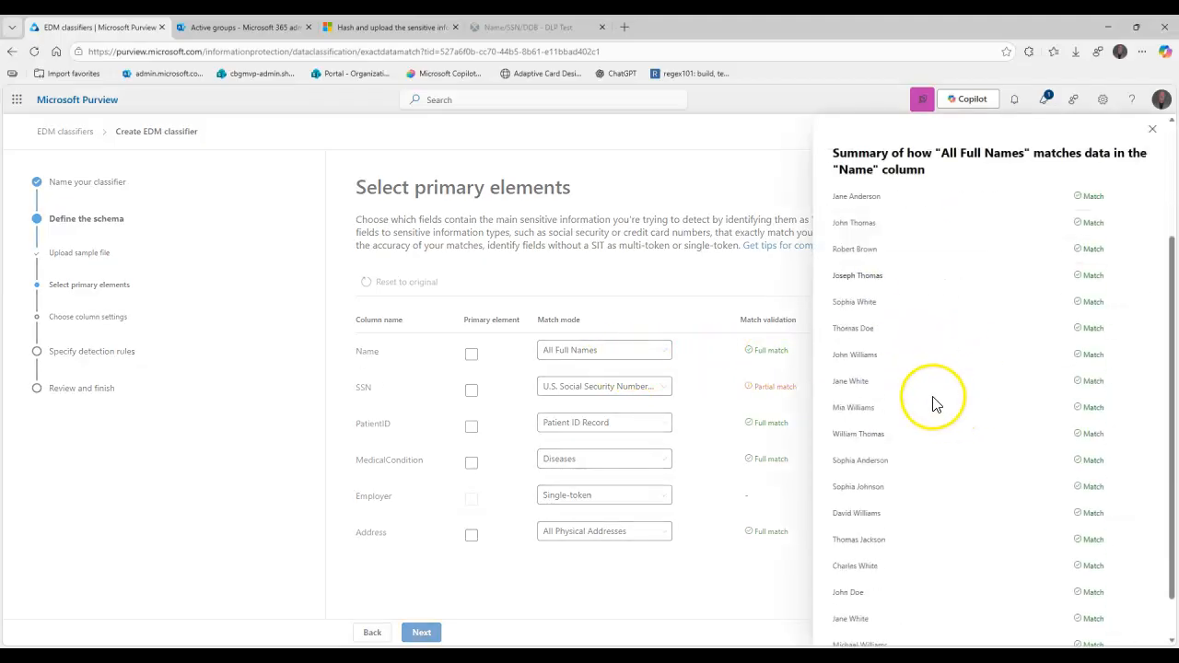
{"action": "scroll", "coordinate": [1090, 274], "scroll_direction": "up", "scroll_amount": 5}
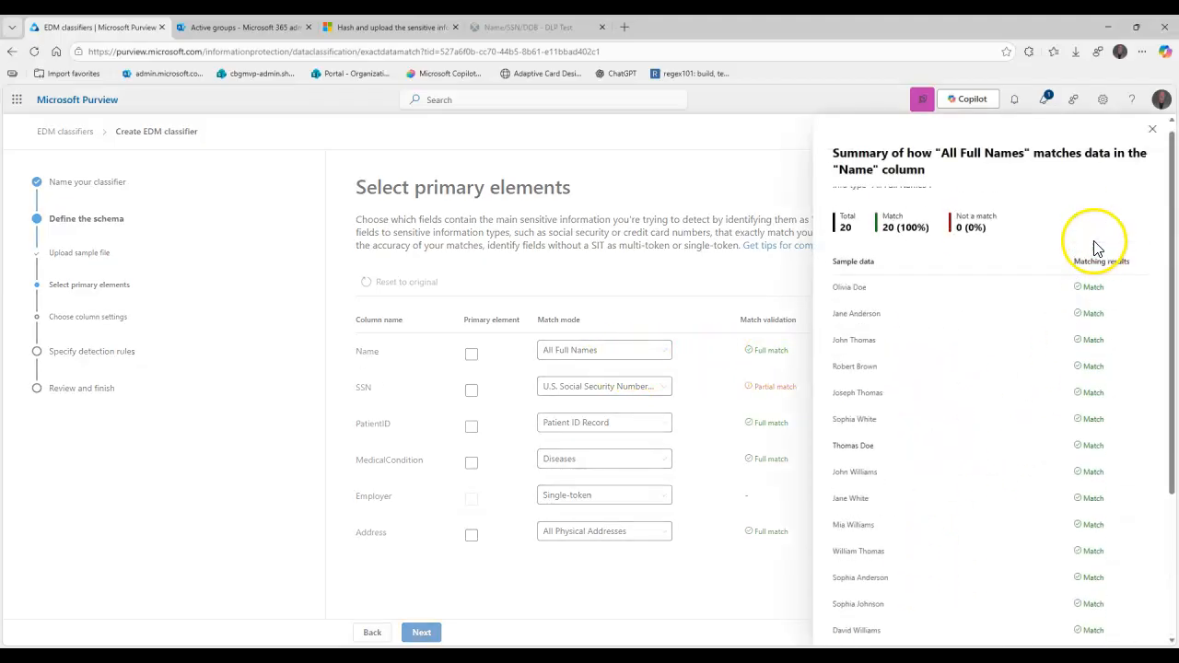
{"action": "left_click", "coordinate": [1151, 129]}
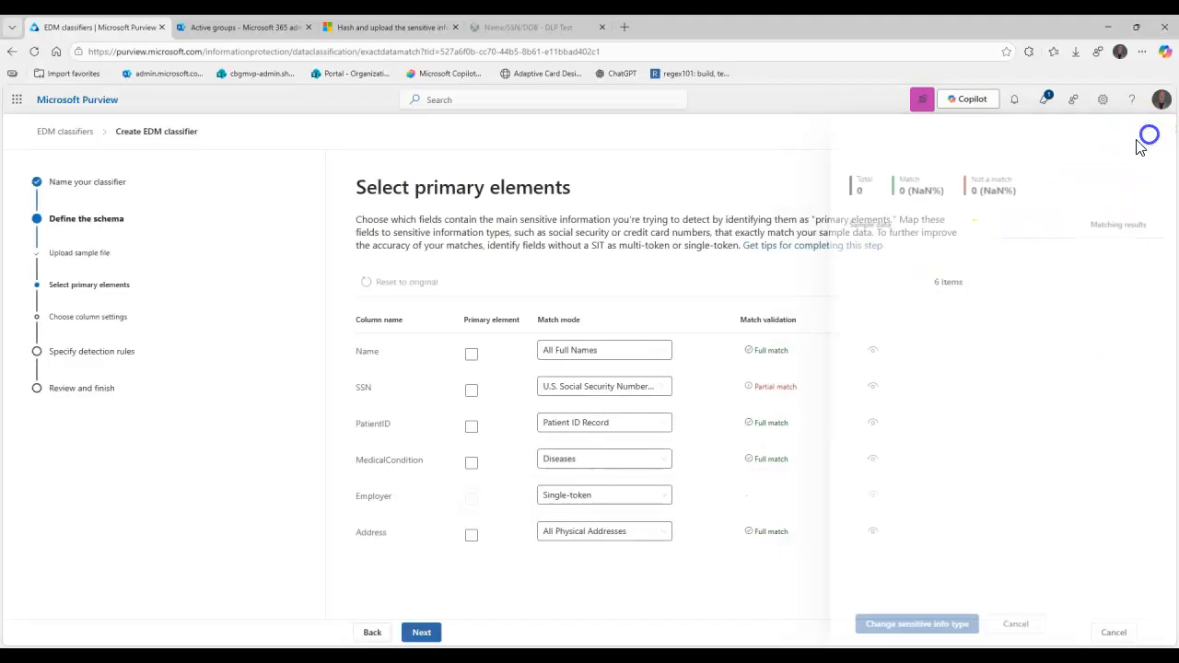
Examine the match summary for the SSN column to find the sample values that do not match.
{"action": "left_click", "coordinate": [872, 387]}
{"action": "scroll", "coordinate": [924, 443], "scroll_direction": "down", "scroll_amount": 1}
{"action": "scroll", "coordinate": [923, 437], "scroll_direction": "down", "scroll_amount": 3}
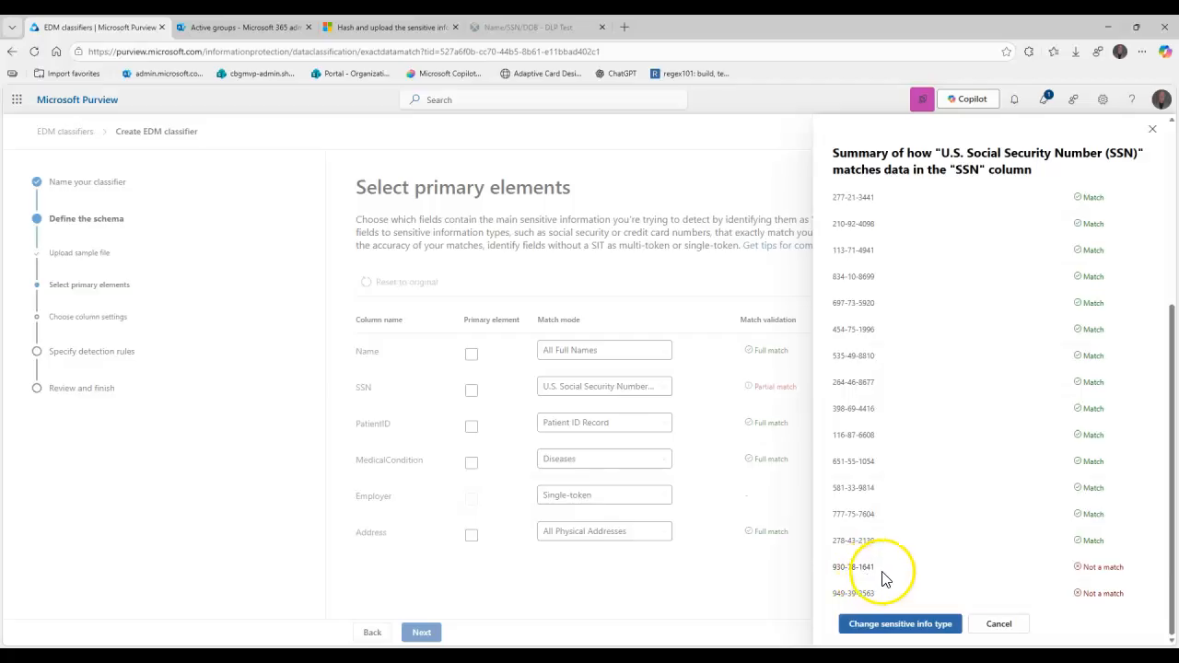
{"action": "scroll", "coordinate": [884, 571], "scroll_direction": "up", "scroll_amount": 5}
{"action": "scroll", "coordinate": [884, 562], "scroll_direction": "down", "scroll_amount": 5}
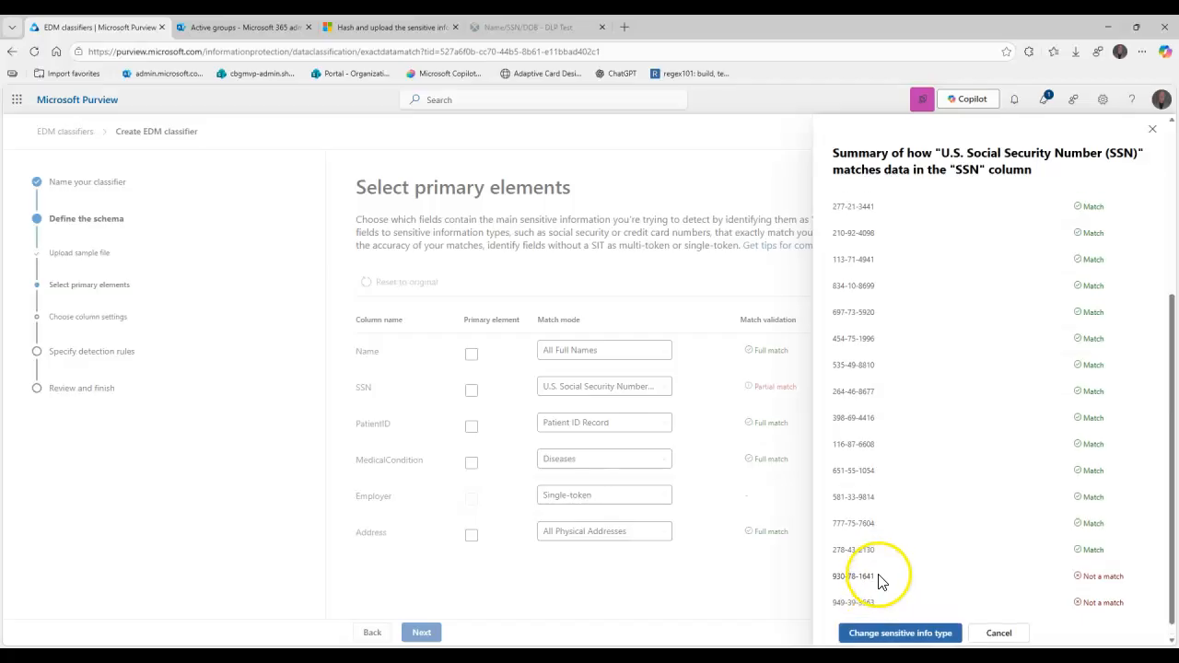
{"action": "scroll", "coordinate": [884, 571], "scroll_direction": "up", "scroll_amount": 3}
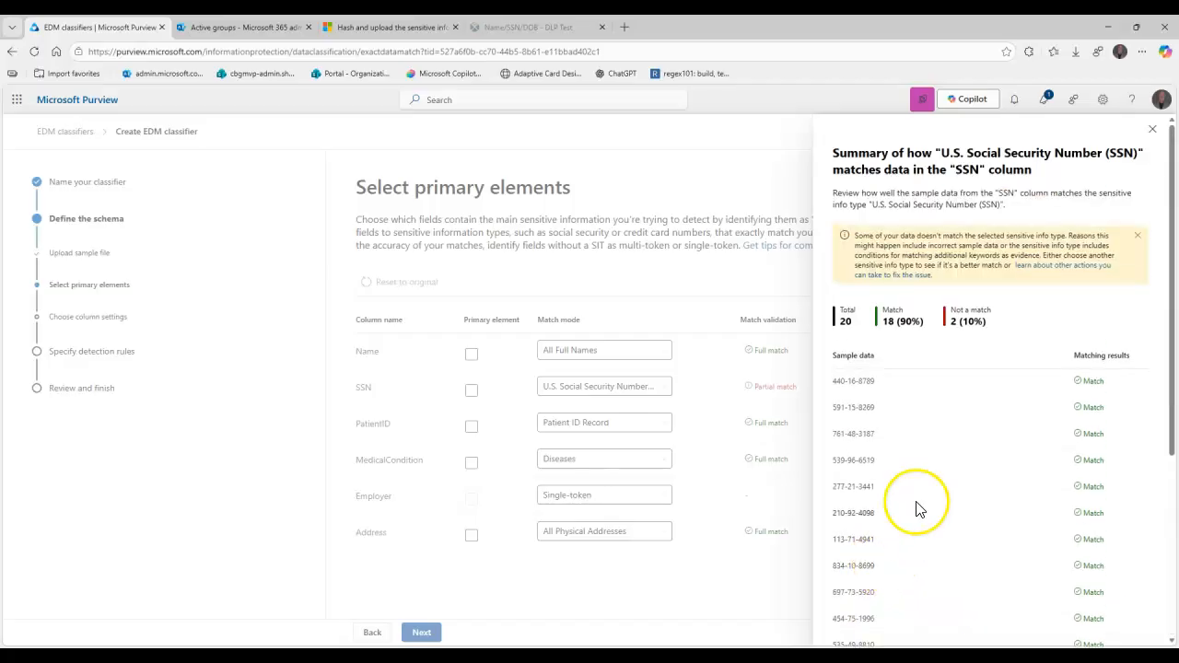
{"action": "left_click", "coordinate": [1152, 131]}
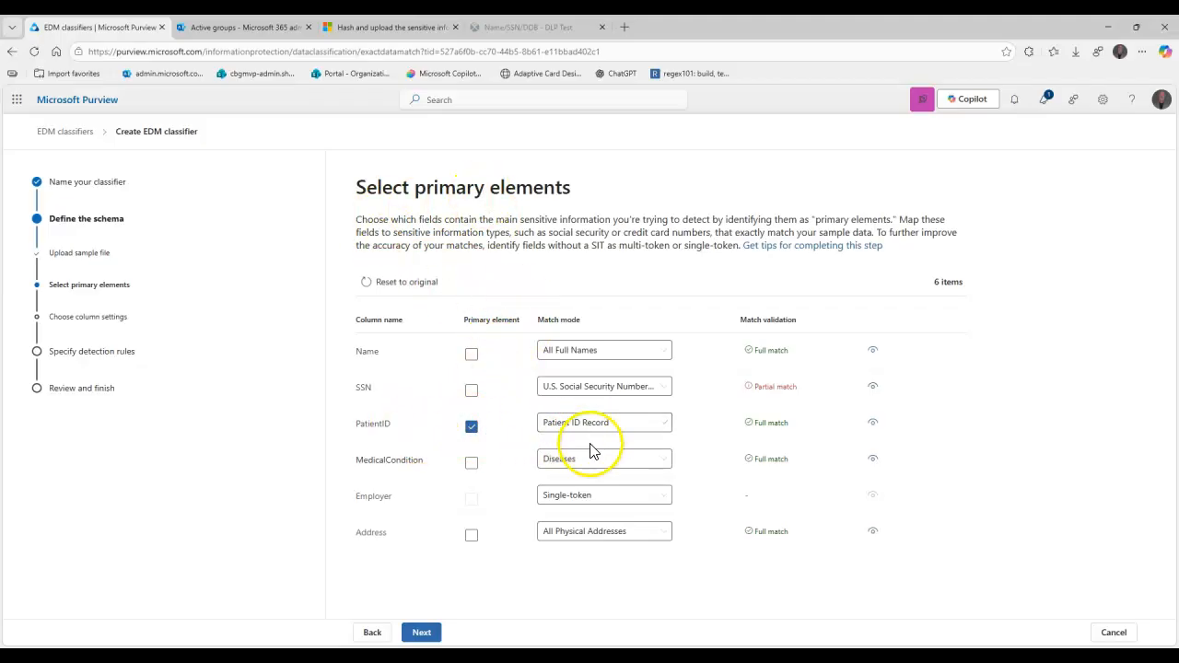
Set PatientID as the primary element, check its match summary against Patient ID Record, and continue to the column settings.
{"action": "left_click", "coordinate": [872, 428]}
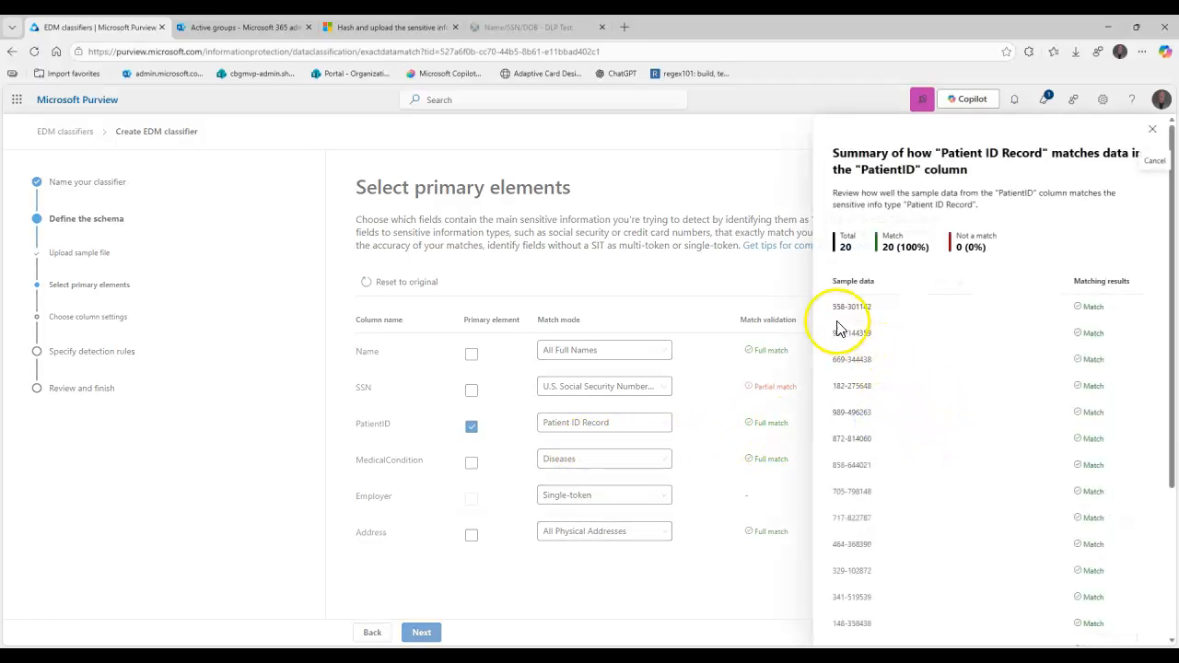
{"action": "left_click_drag", "start_coordinate": [845, 465], "coordinate": [824, 466]}
{"action": "left_click", "coordinate": [842, 470]}
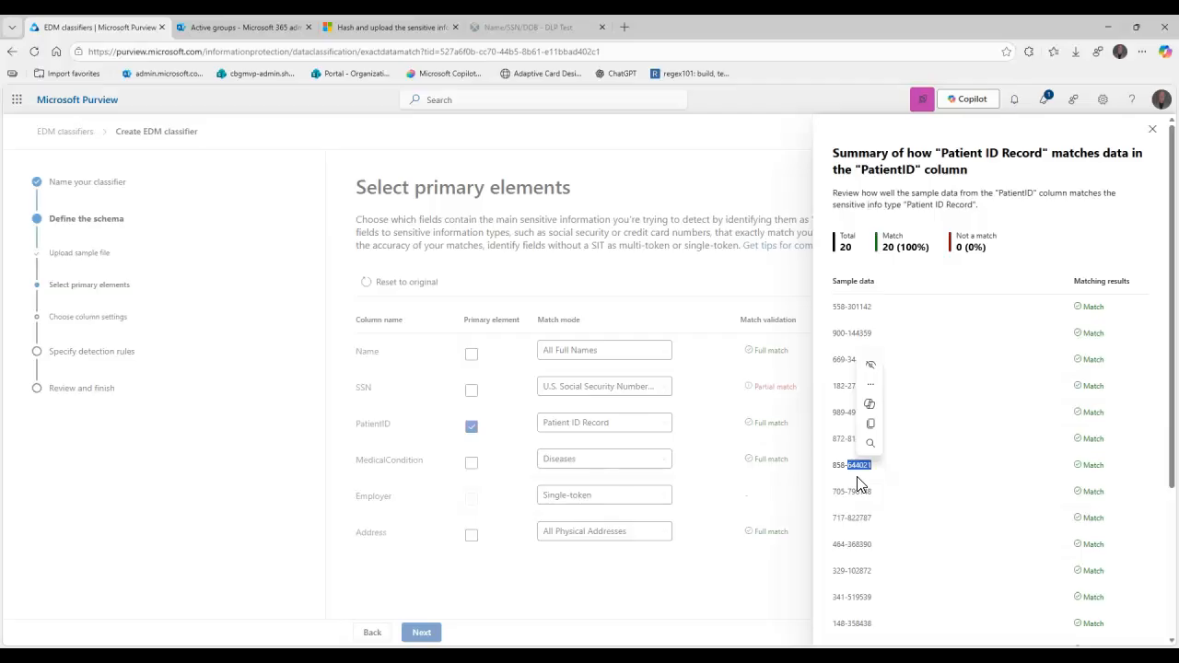
{"action": "left_click", "coordinate": [1152, 129]}
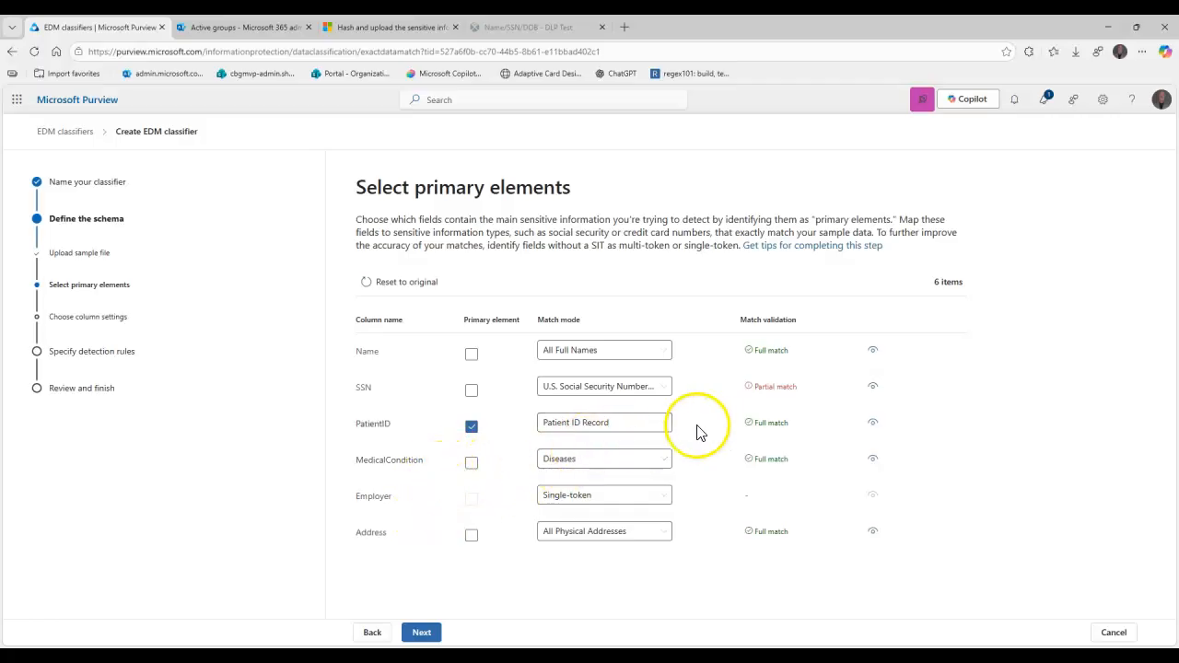
{"action": "left_click", "coordinate": [424, 633]}
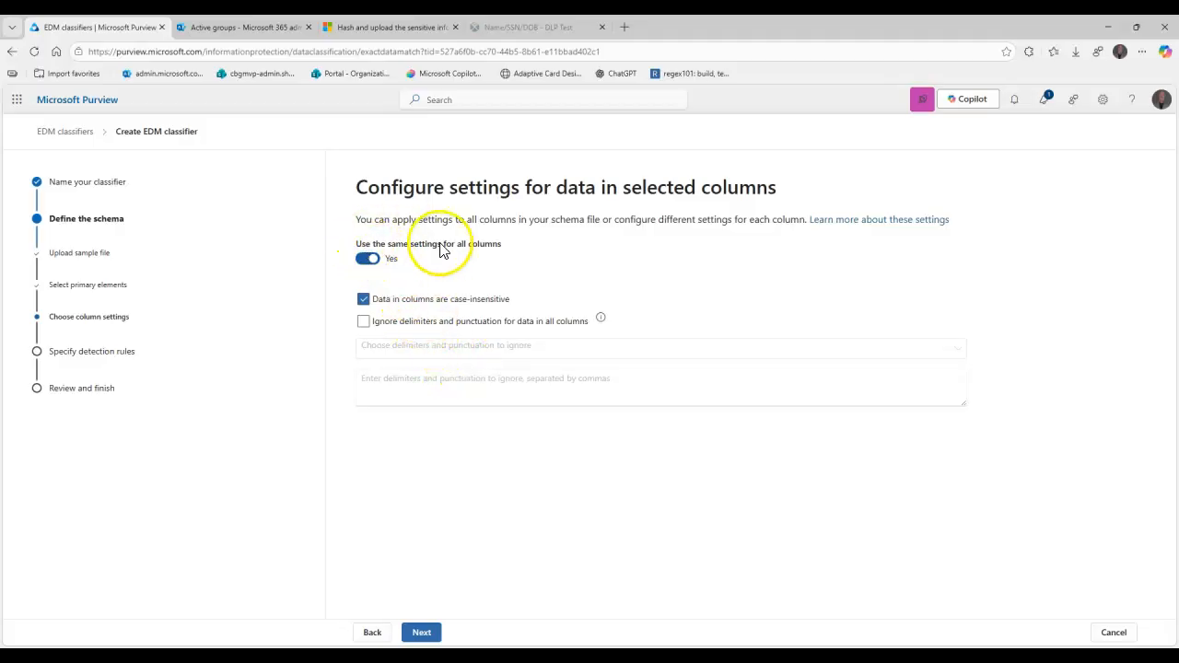
Examine the individual column settings and the delimiters that can be ignored for SSN, and return to the same settings for all columns.
{"action": "left_click", "coordinate": [368, 259]}
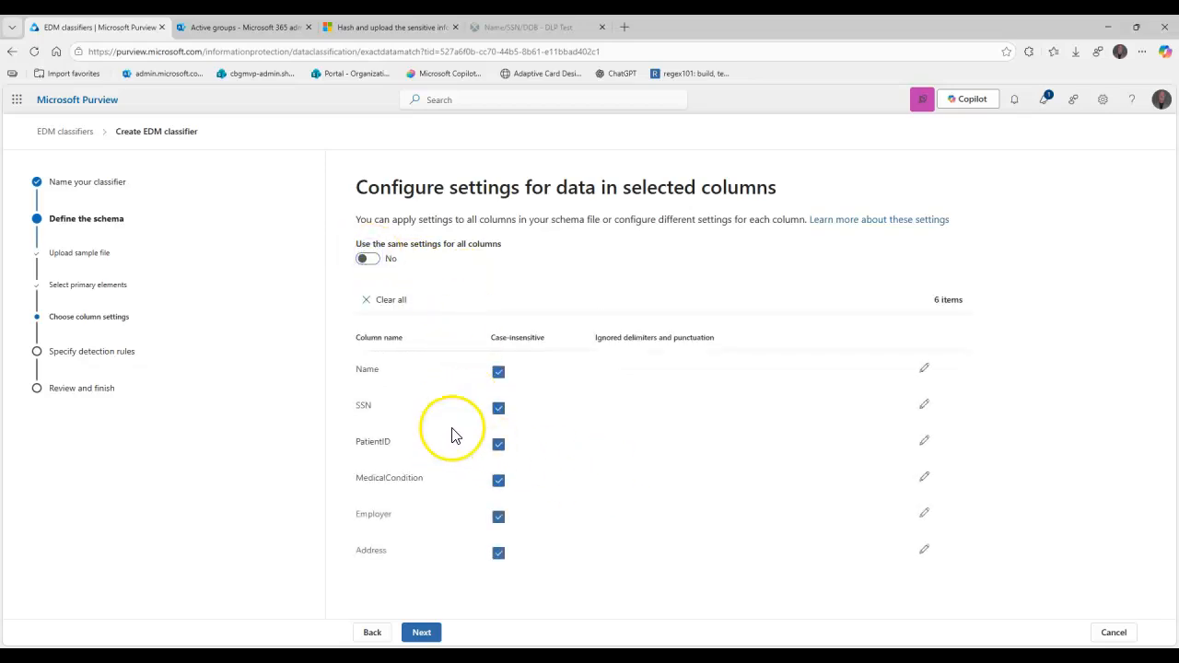
{"action": "left_click", "coordinate": [922, 405]}
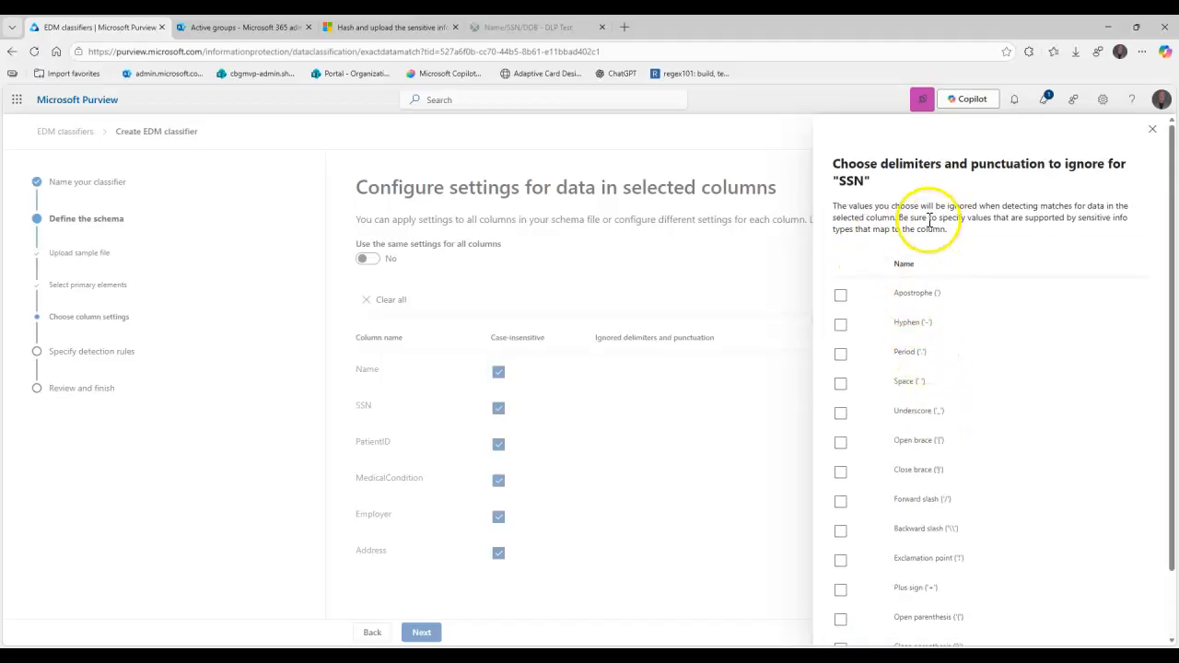
{"action": "scroll", "coordinate": [934, 474], "scroll_direction": "down", "scroll_amount": 2}
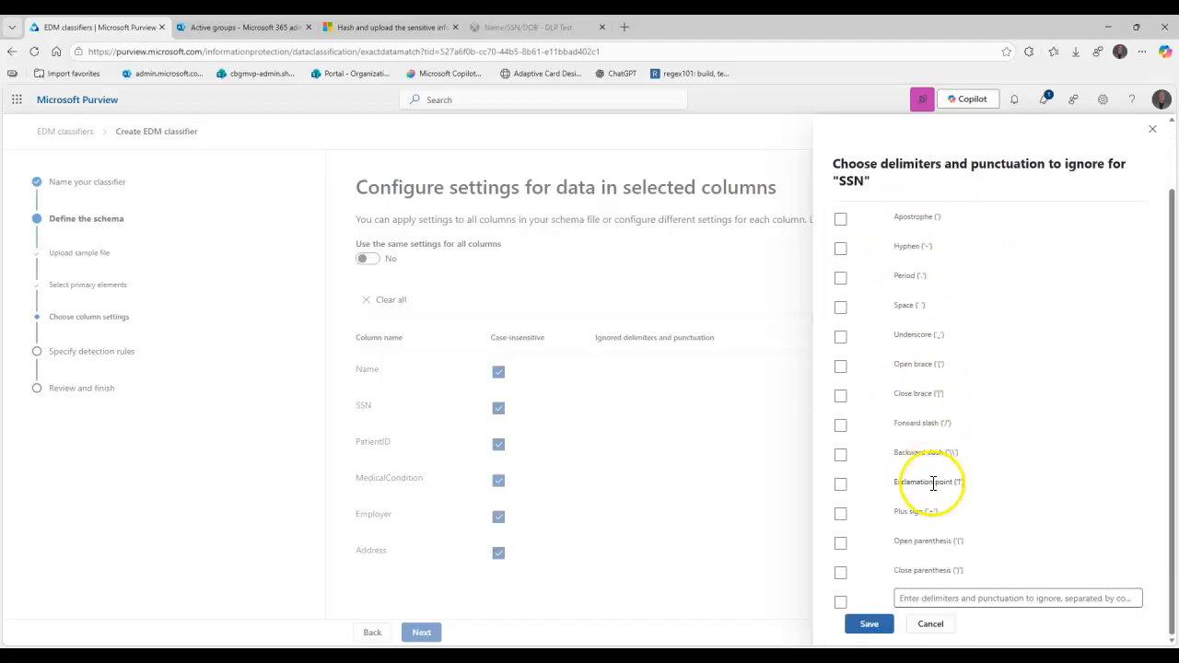
{"action": "scroll", "coordinate": [906, 529], "scroll_direction": "up", "scroll_amount": 1}
{"action": "scroll", "coordinate": [913, 525], "scroll_direction": "down", "scroll_amount": 1}
{"action": "left_click", "coordinate": [932, 625]}
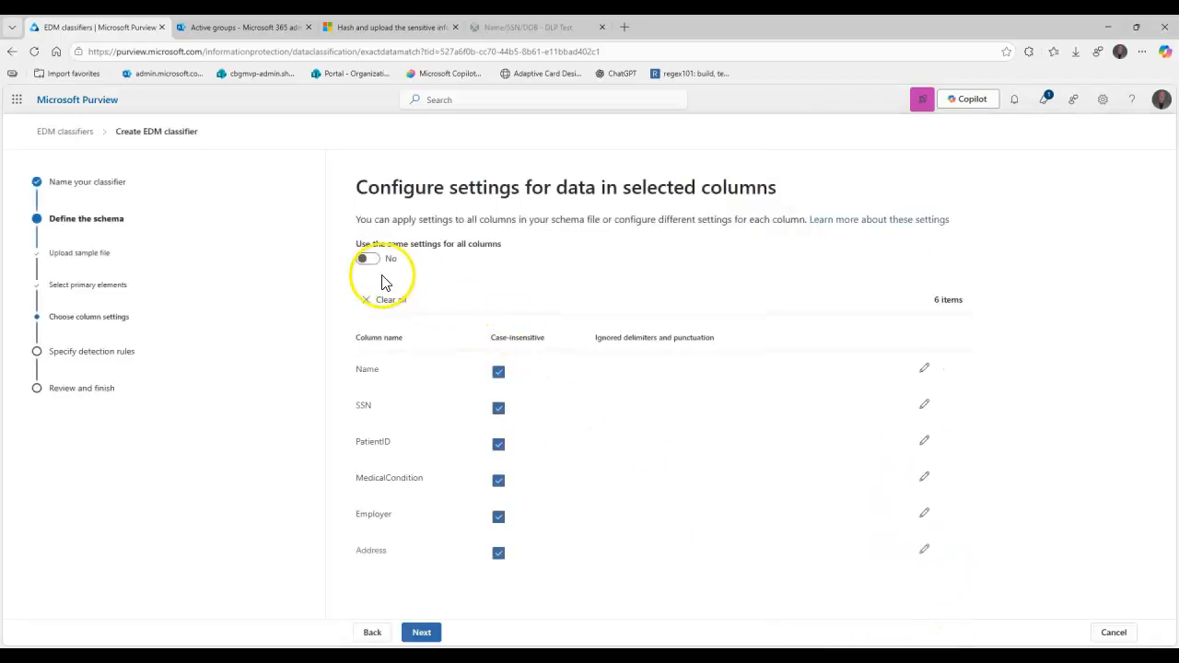
{"action": "left_click", "coordinate": [366, 259]}
Accept the column settings, and add a low confidence detection rule to the PatientID primary element and save it.
{"action": "left_click", "coordinate": [421, 632]}
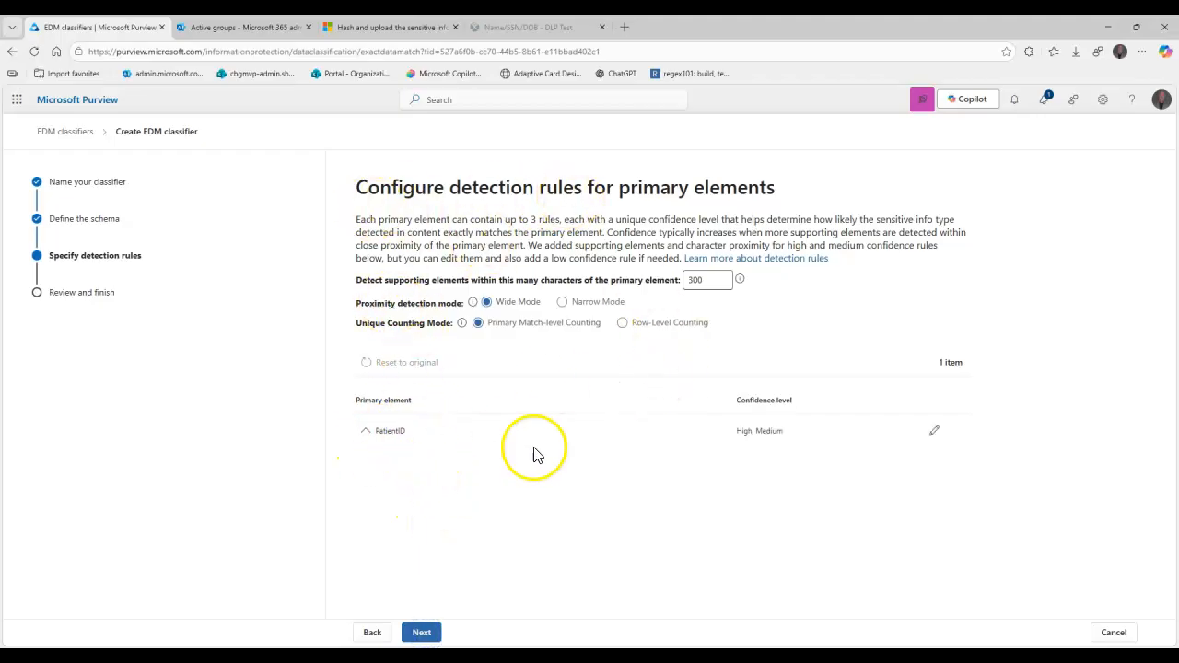
{"action": "left_click", "coordinate": [933, 430]}
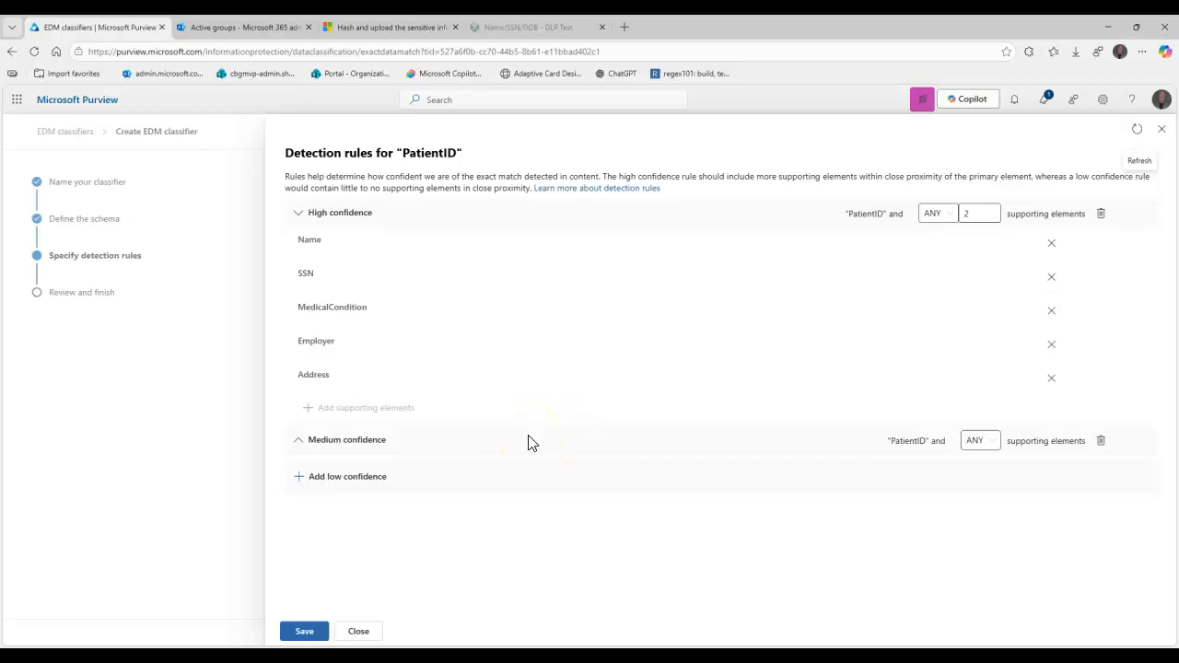
{"action": "left_click", "coordinate": [373, 476]}
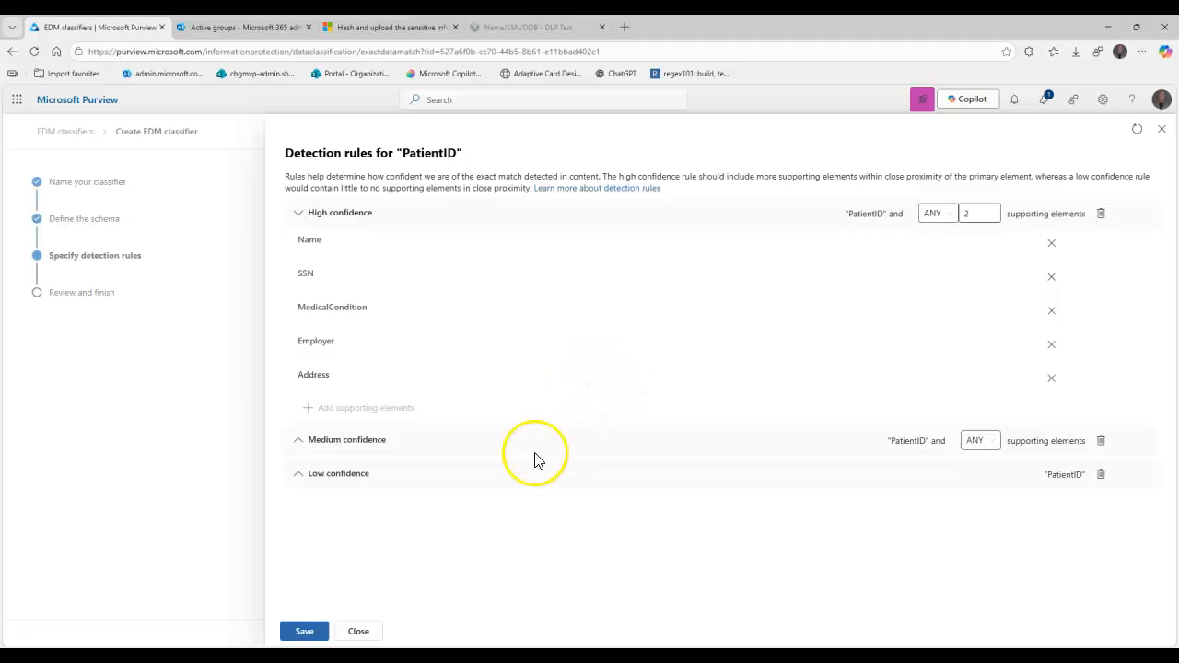
{"action": "left_click", "coordinate": [305, 631]}
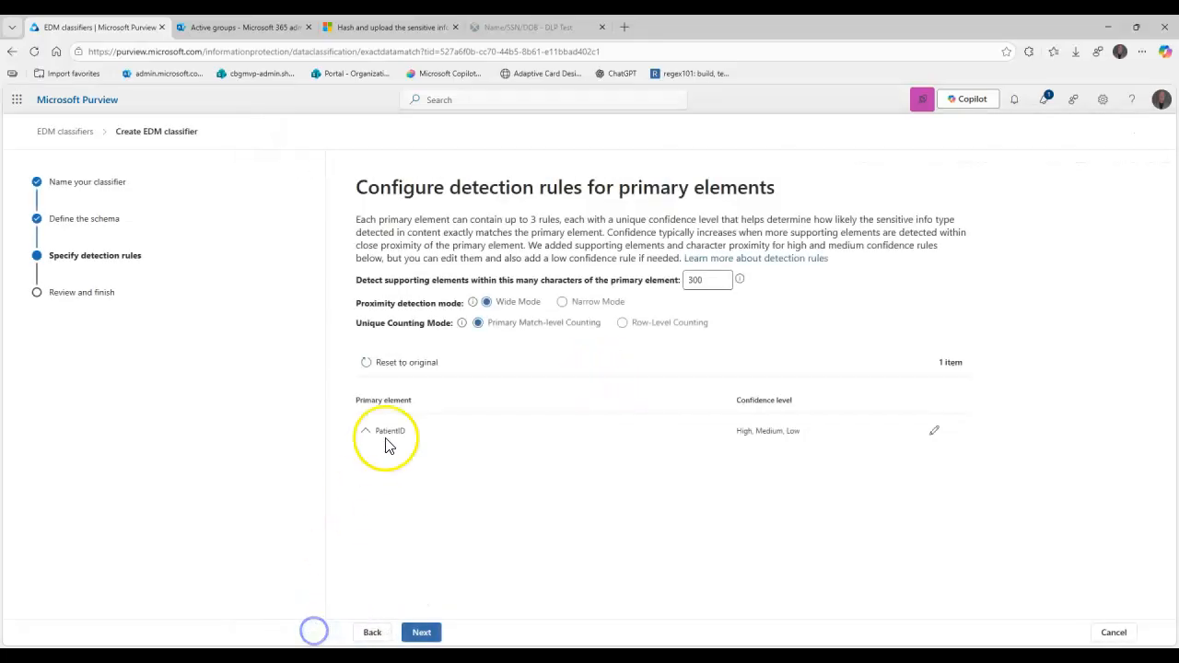
Submit the EDM classifier with its detection rules, and copy the schema name before closing the wizard.
{"action": "left_click", "coordinate": [431, 632]}
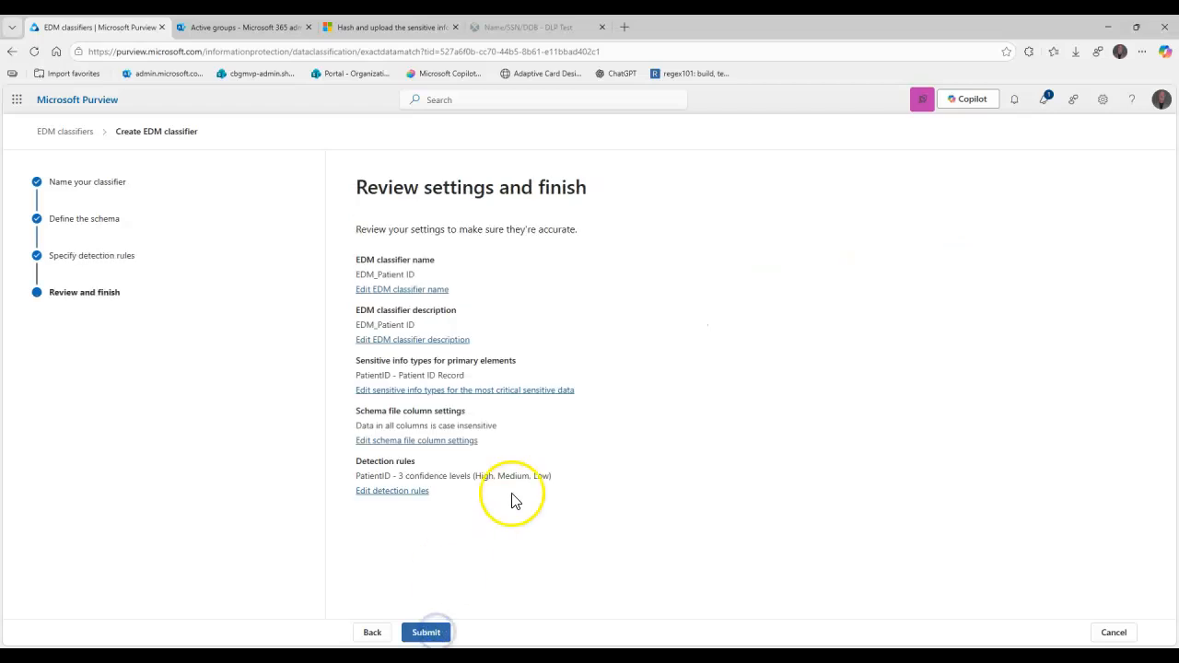
{"action": "left_click", "coordinate": [426, 632]}
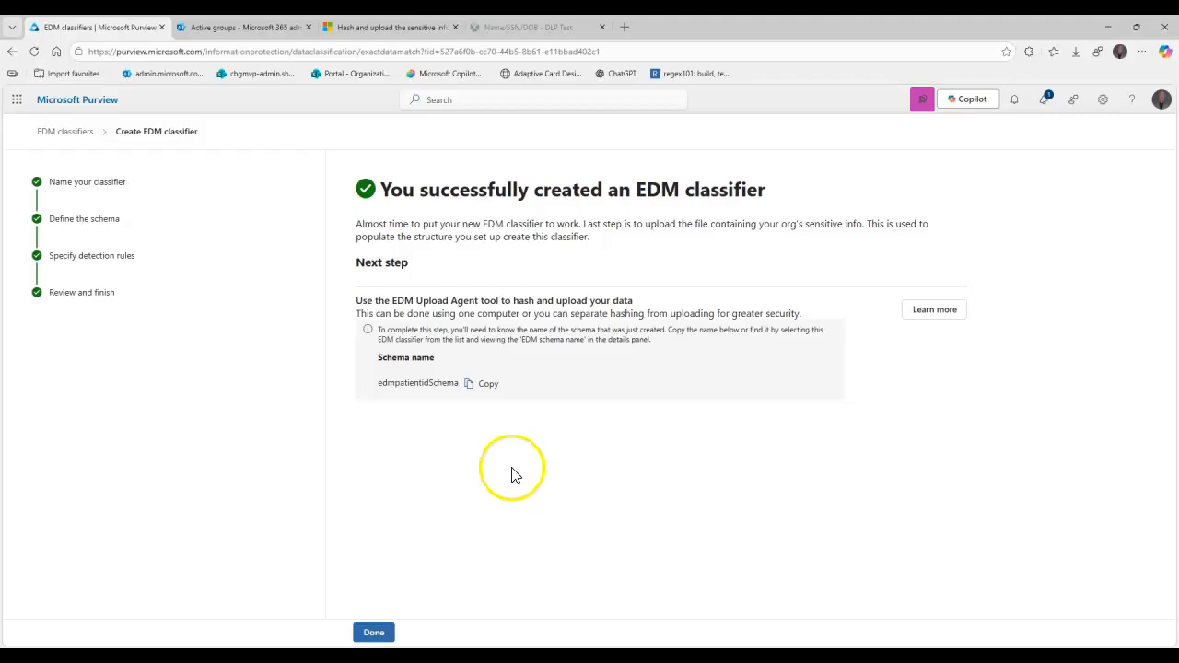
{"action": "left_click", "coordinate": [468, 385]}
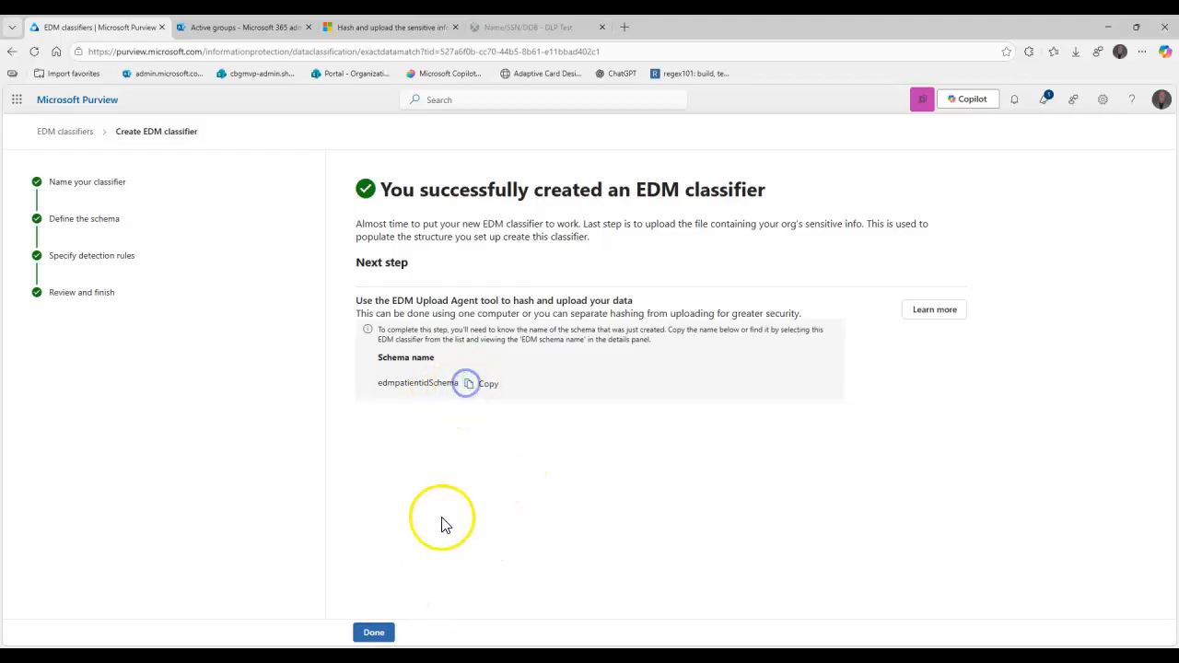
{"action": "left_click", "coordinate": [373, 631]}
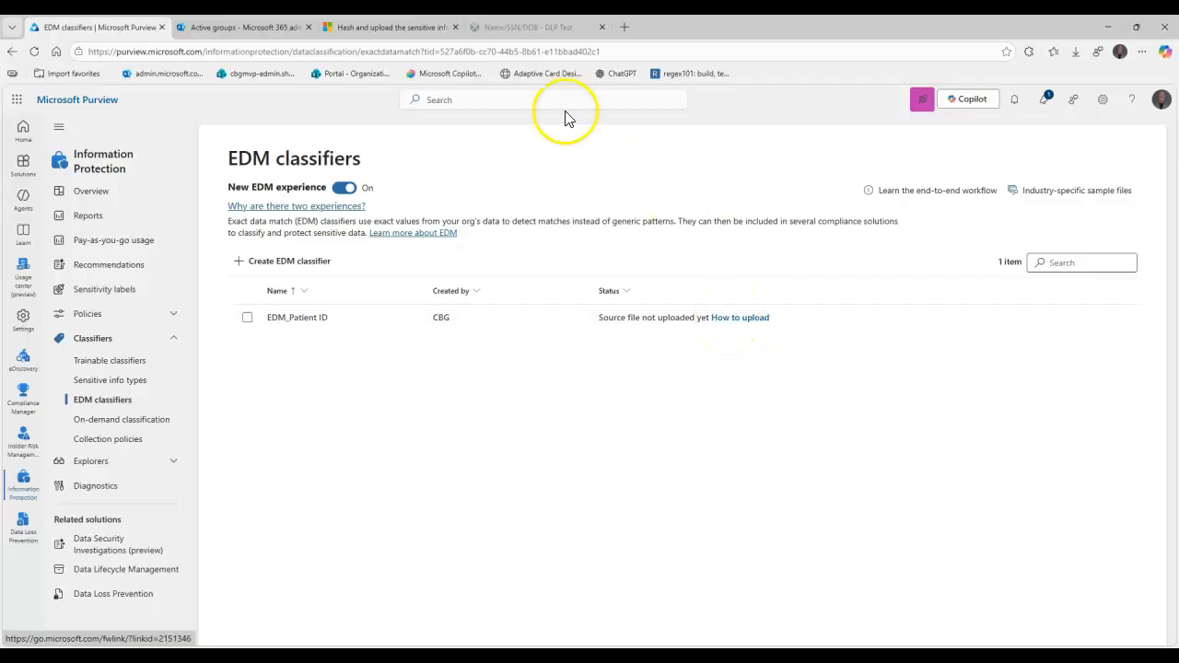
Read the technology requirements in the Microsoft Learn article on hashing and uploading the source table, and return to the EDM classifiers list.
{"action": "left_click", "coordinate": [400, 27]}
{"action": "scroll", "coordinate": [497, 373], "scroll_direction": "down", "scroll_amount": 3}
{"action": "scroll", "coordinate": [536, 371], "scroll_direction": "down", "scroll_amount": 3}
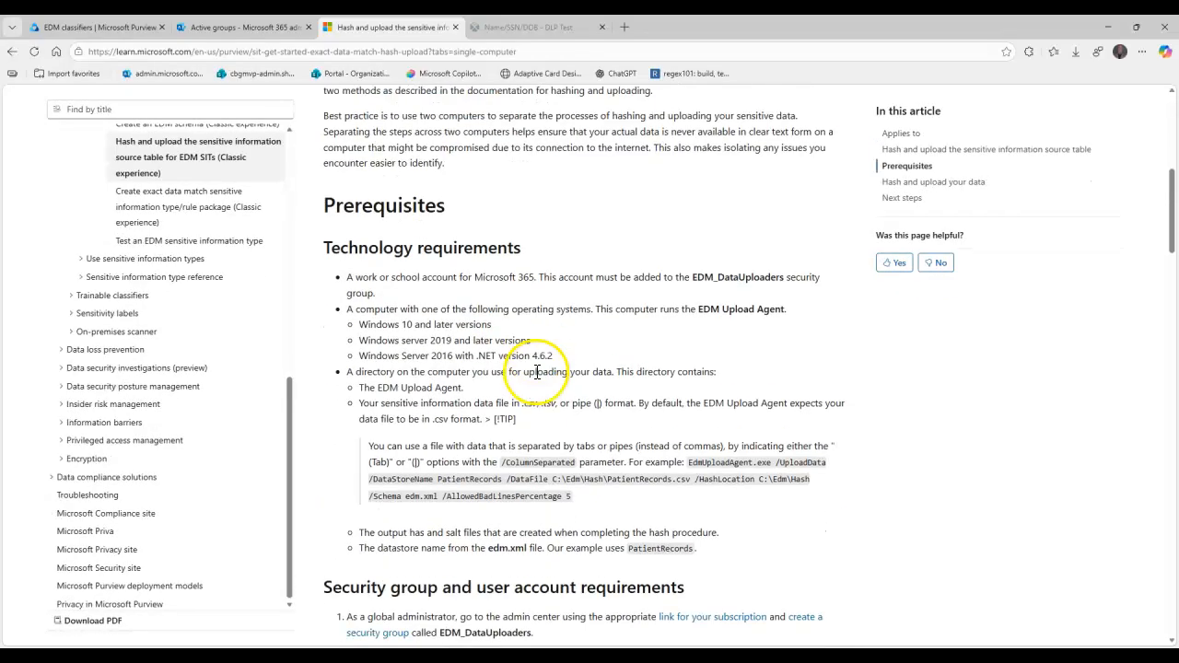
{"action": "scroll", "coordinate": [537, 371], "scroll_direction": "down", "scroll_amount": 2}
{"action": "scroll", "coordinate": [534, 371], "scroll_direction": "up", "scroll_amount": 3}
{"action": "scroll", "coordinate": [534, 371], "scroll_direction": "up", "scroll_amount": 5}
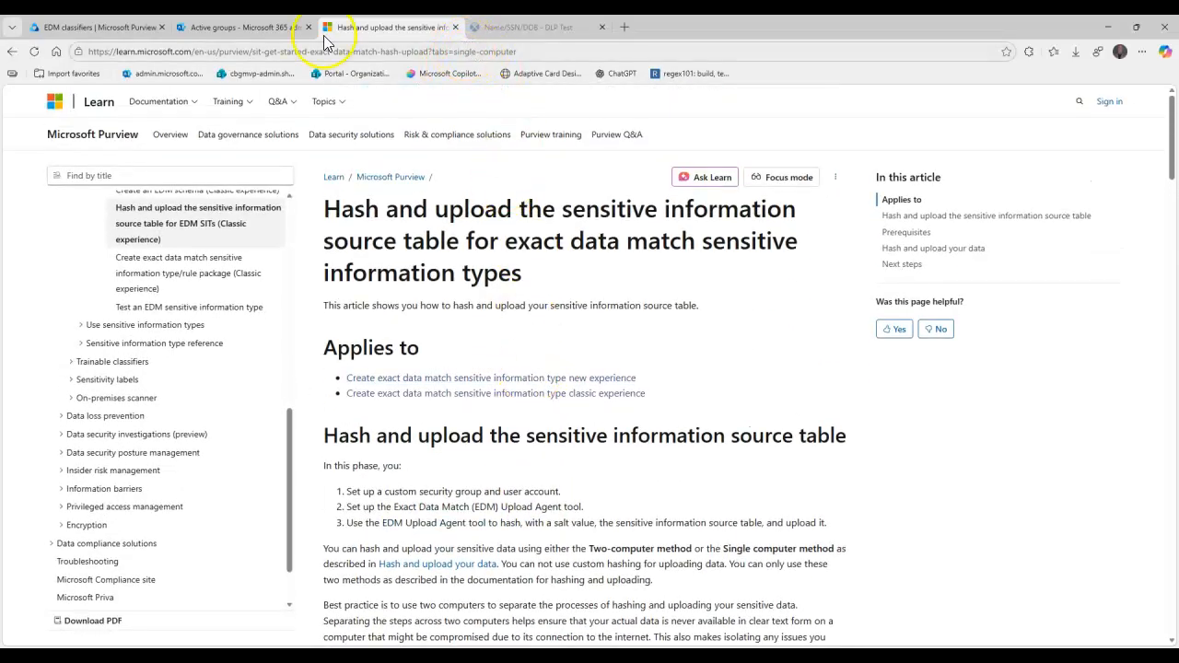
{"action": "left_click", "coordinate": [117, 32]}
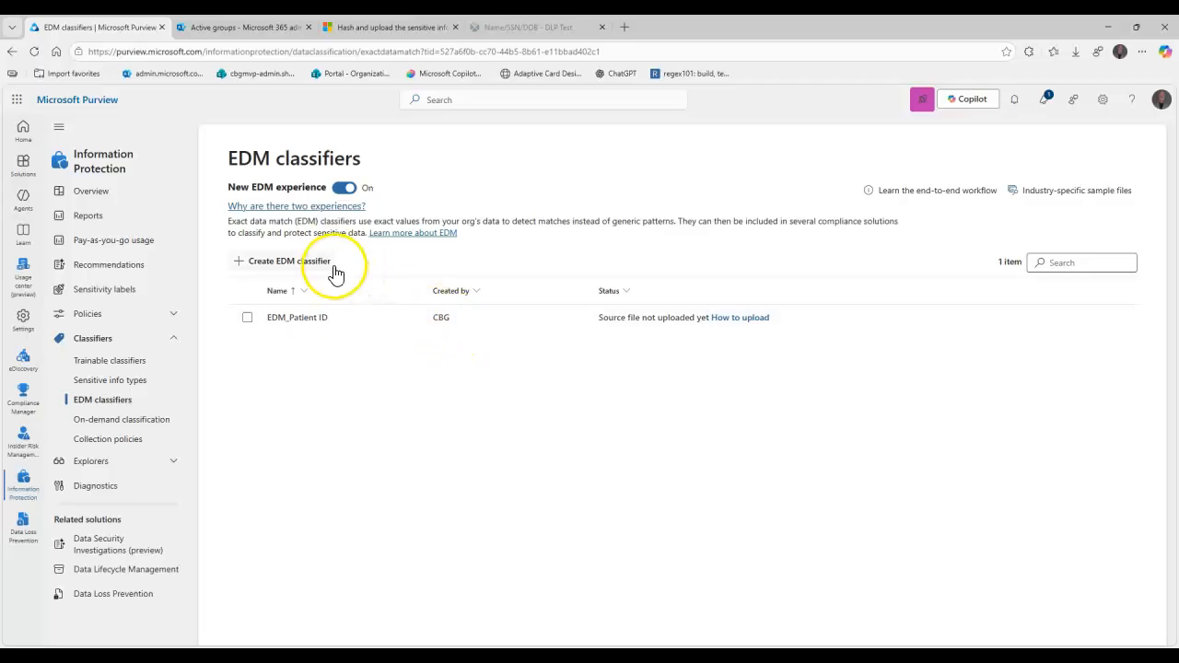
Review the article's security group and Exact Data Match schema requirements, and go back to the EDM_Patient ID classifier in Microsoft Purview.
{"action": "left_click", "coordinate": [405, 27]}
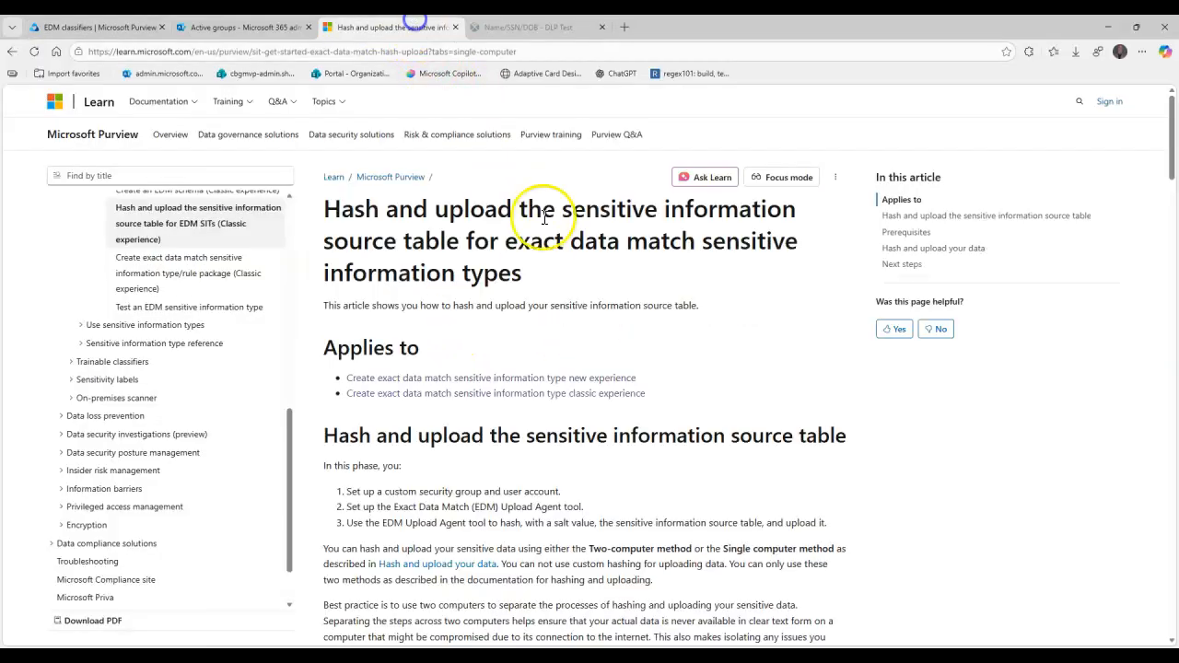
{"action": "scroll", "coordinate": [529, 281], "scroll_direction": "down", "scroll_amount": 10}
{"action": "scroll", "coordinate": [529, 281], "scroll_direction": "down", "scroll_amount": 6}
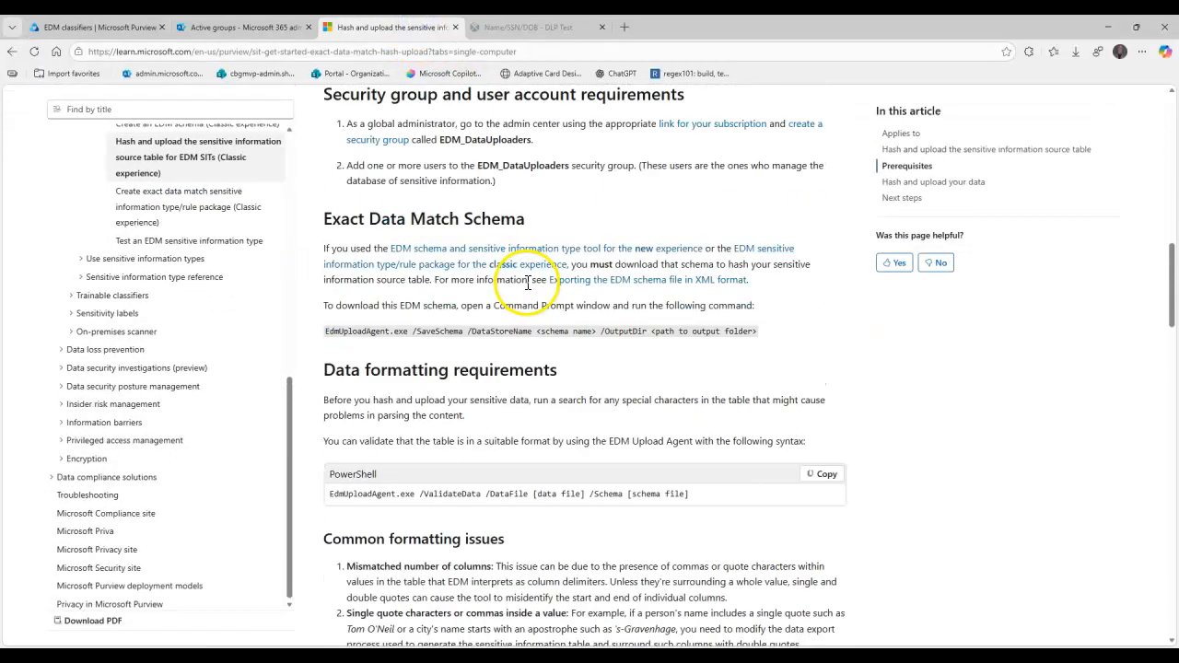
{"action": "scroll", "coordinate": [529, 290], "scroll_direction": "up", "scroll_amount": 15}
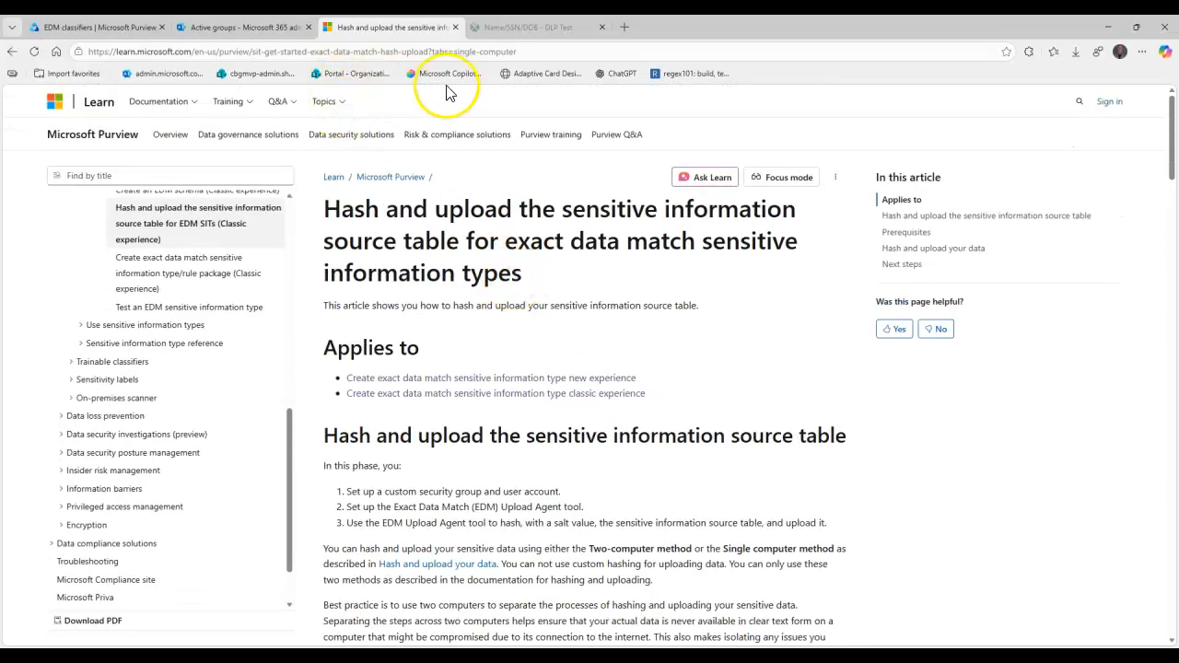
{"action": "left_click", "coordinate": [110, 27]}
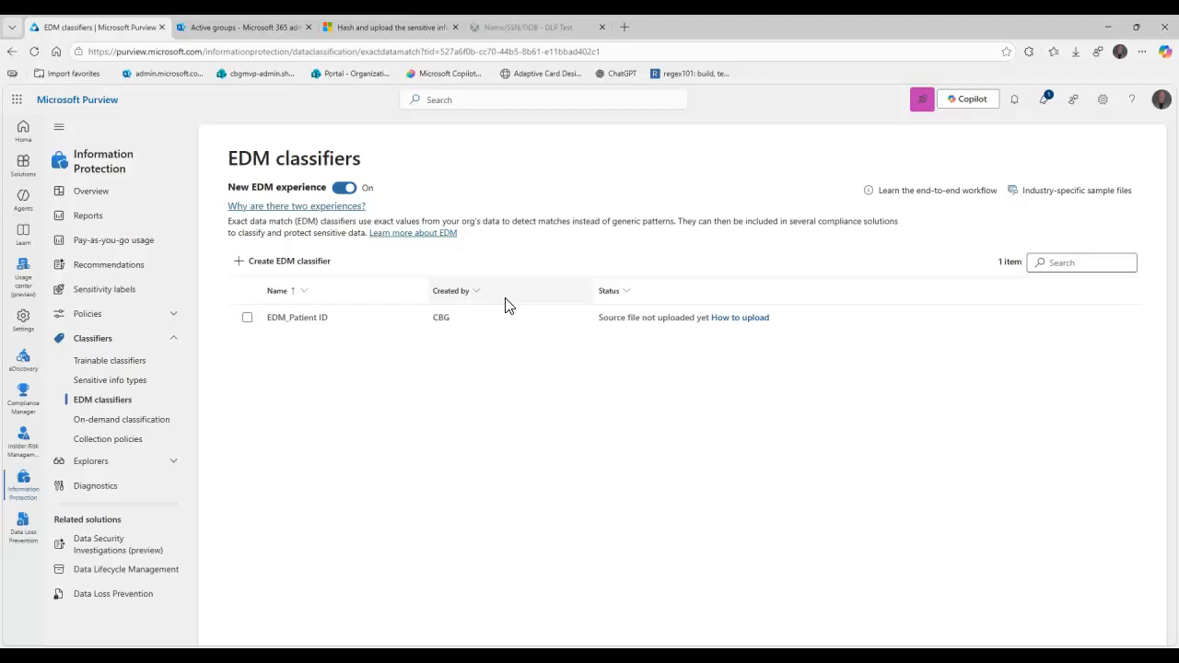
{"action": "left_click", "coordinate": [537, 319]}
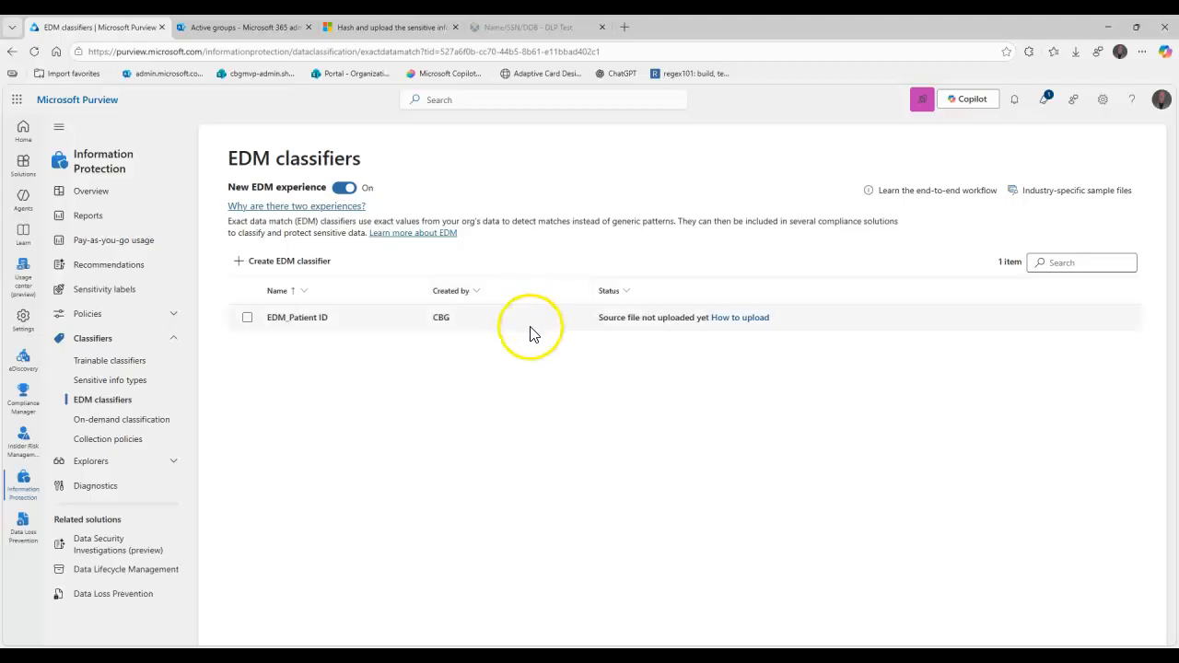